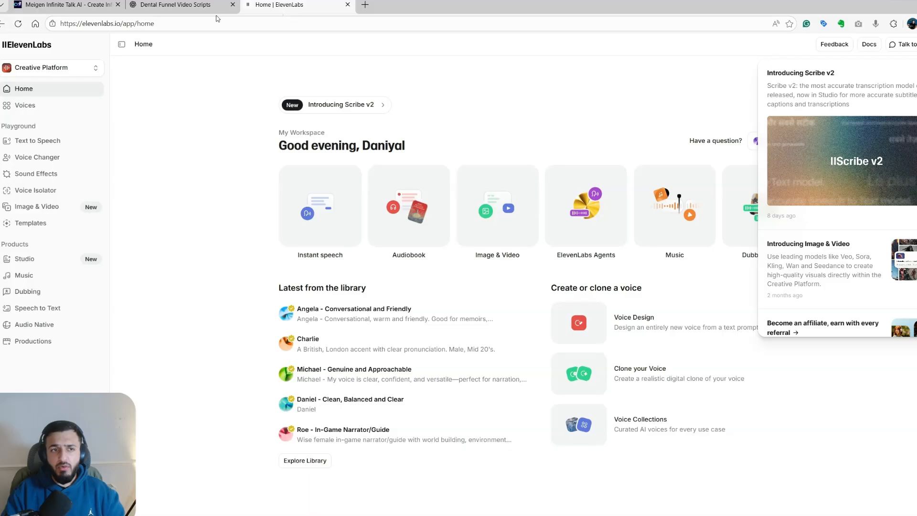
- Look over the InfiniteTalk AI generator page and the ElevenLabs home page, dismissing the announcements pop-up
left_click(200, 5)
left_click(56, 4)
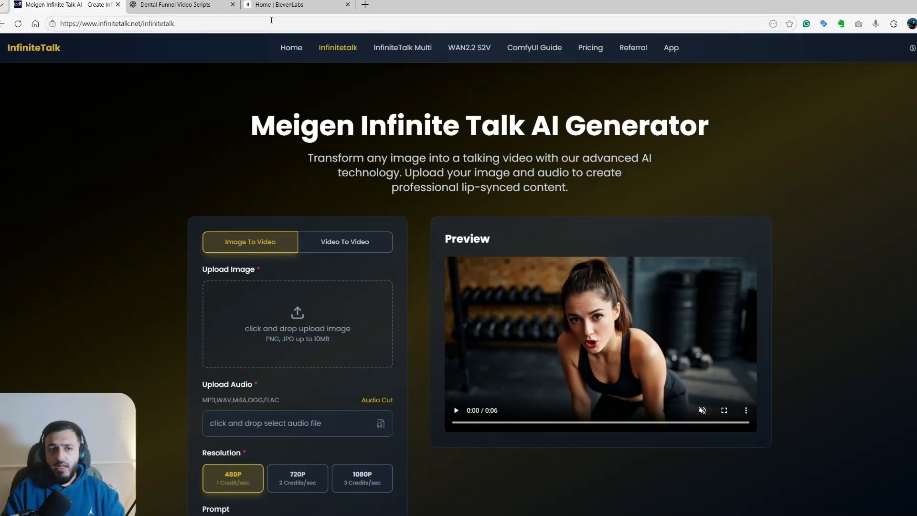
left_click(287, 5)
left_click(424, 105)
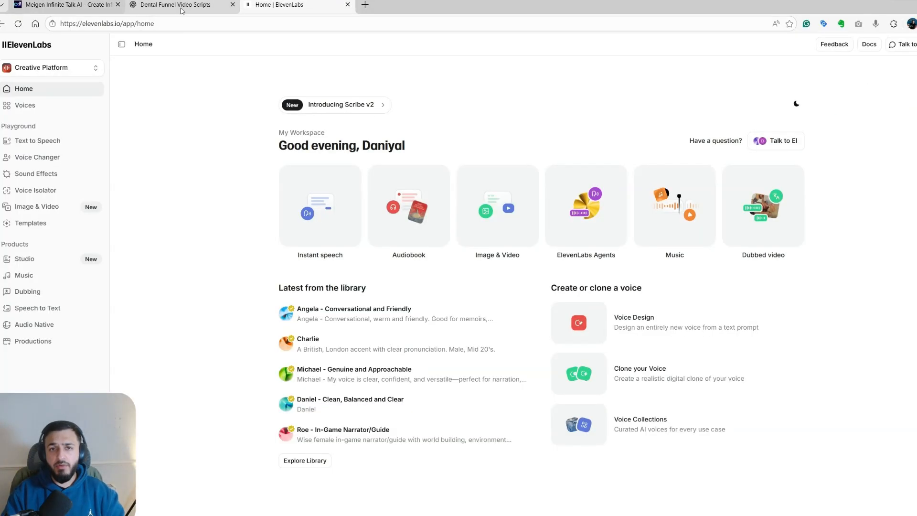
mouse_move(38, 6)
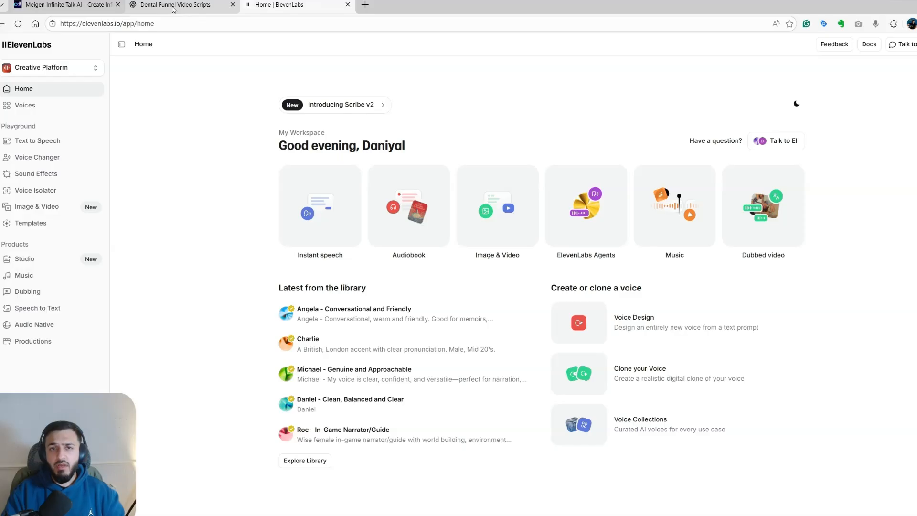
- Switch to the ChatGPT conversation and copy the full text of Script 1 – Problem → Outcome
left_click(175, 10)
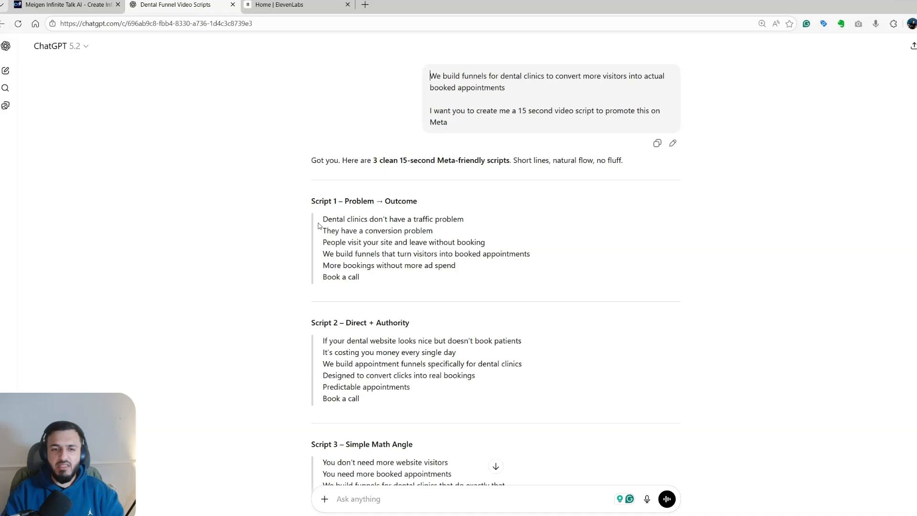
mouse_move(321, 219)
left_mouse_down()
mouse_move(446, 220)
mouse_move(431, 234)
mouse_move(320, 236)
left_mouse_up()
left_click(326, 243)
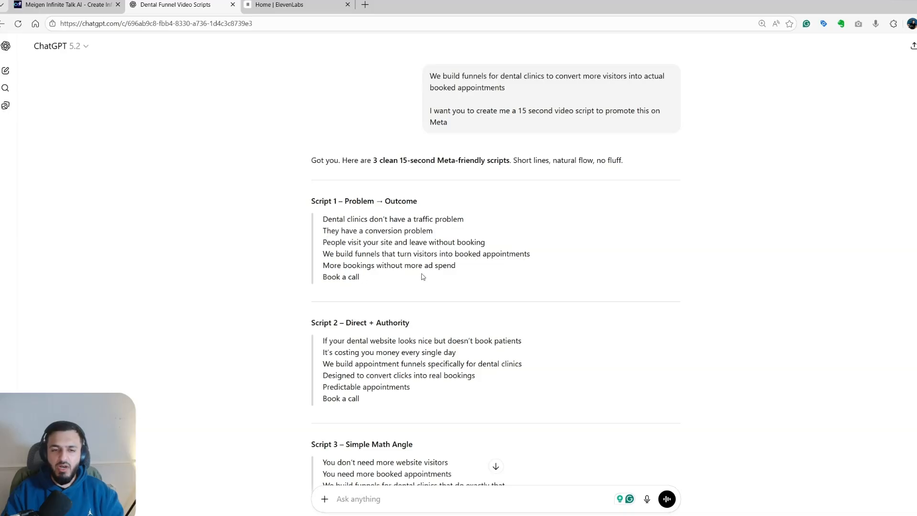
scroll(396, 279, "down", 1)
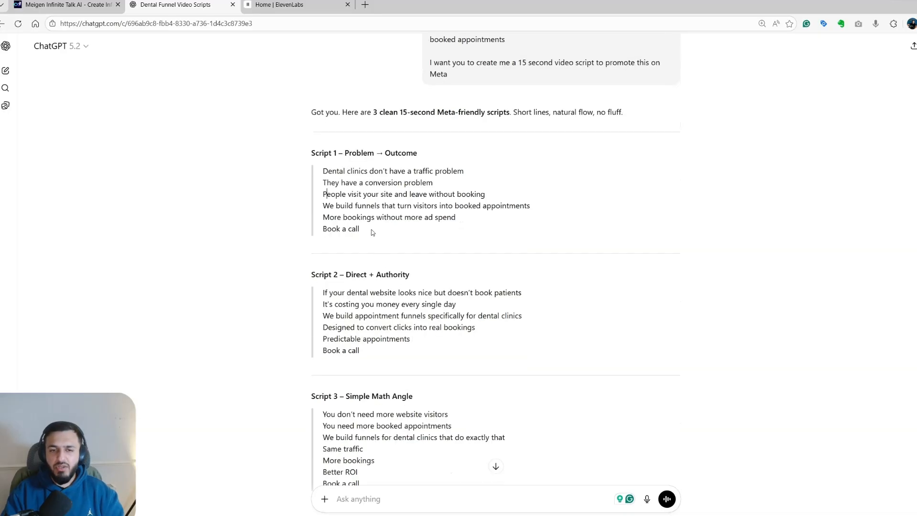
left_click_drag(371, 231, 309, 169)
key("ctrl+c")
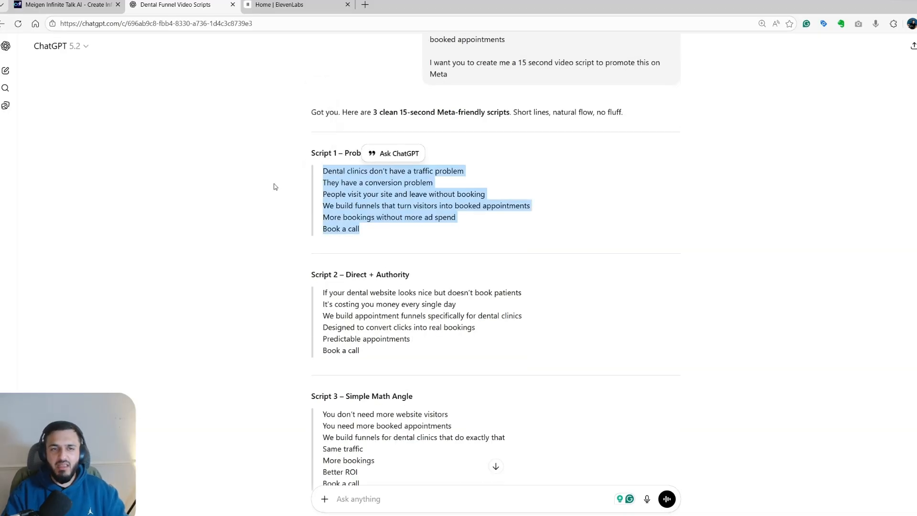
- Switch to ElevenLabs and paste the copied dental clinic script into Text to Speech
left_click(308, 4)
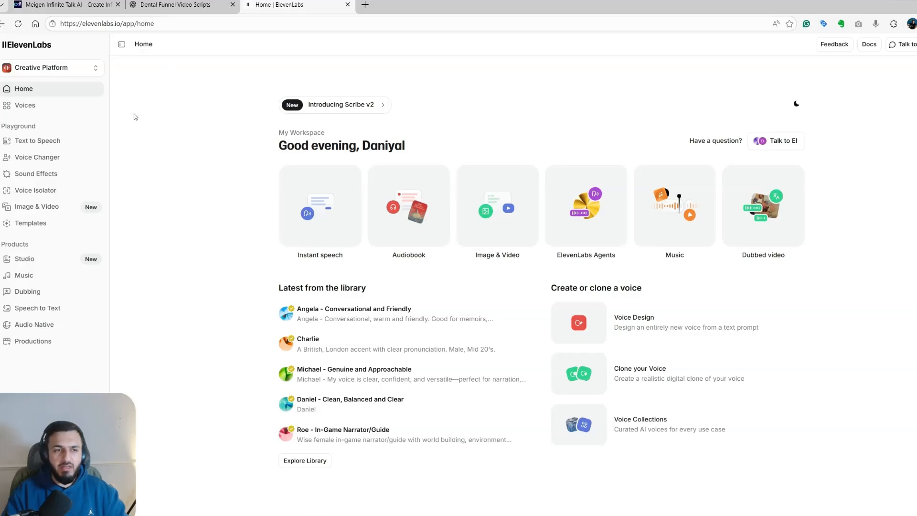
left_click(75, 144)
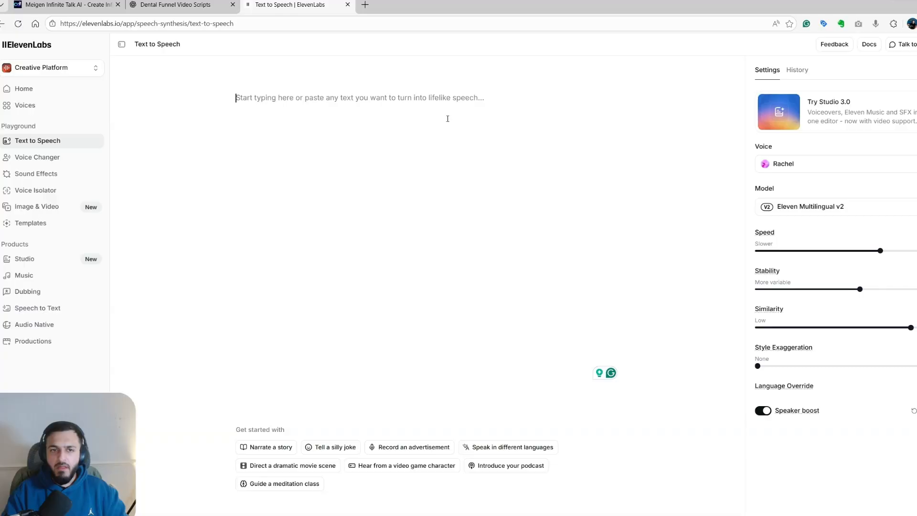
key("ctrl+v")
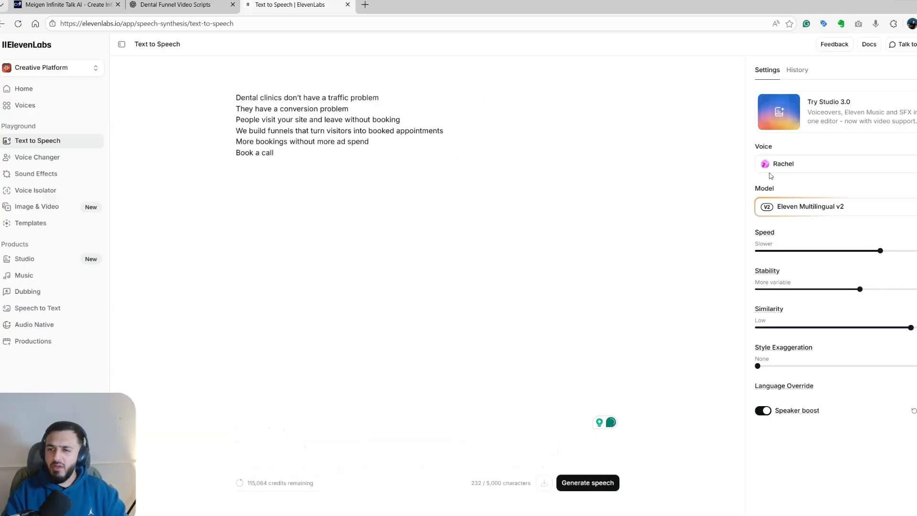
- Generate speech from the script with the "Liam - Energetic, Social Media Creator" voice and the Eleven v3 (alpha) model
left_click(771, 167)
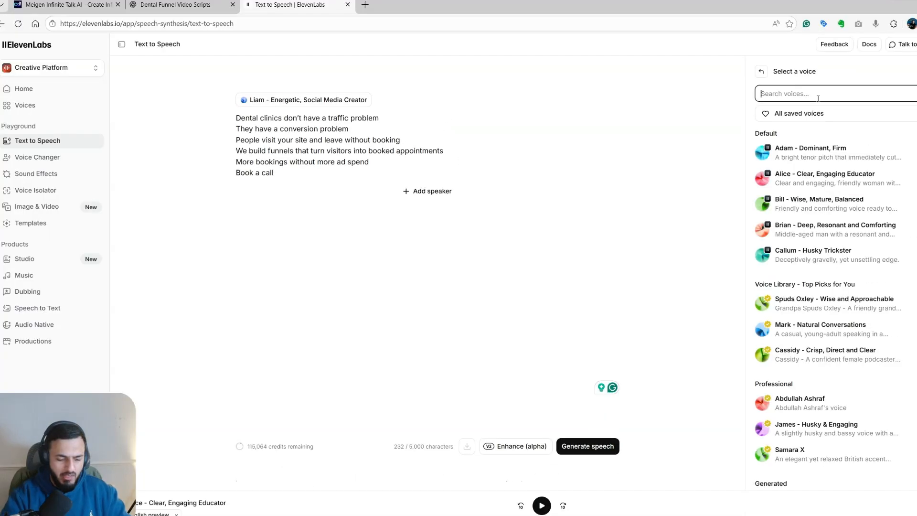
type("liam")
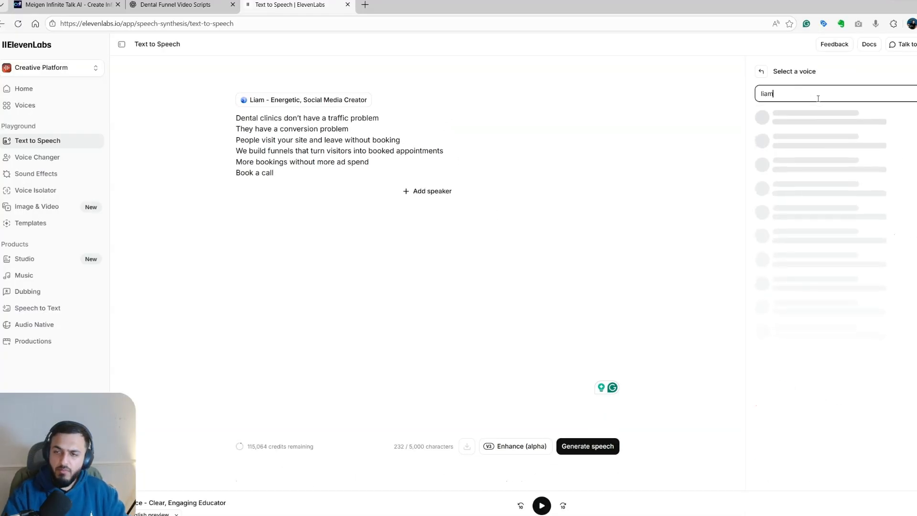
left_click(821, 114)
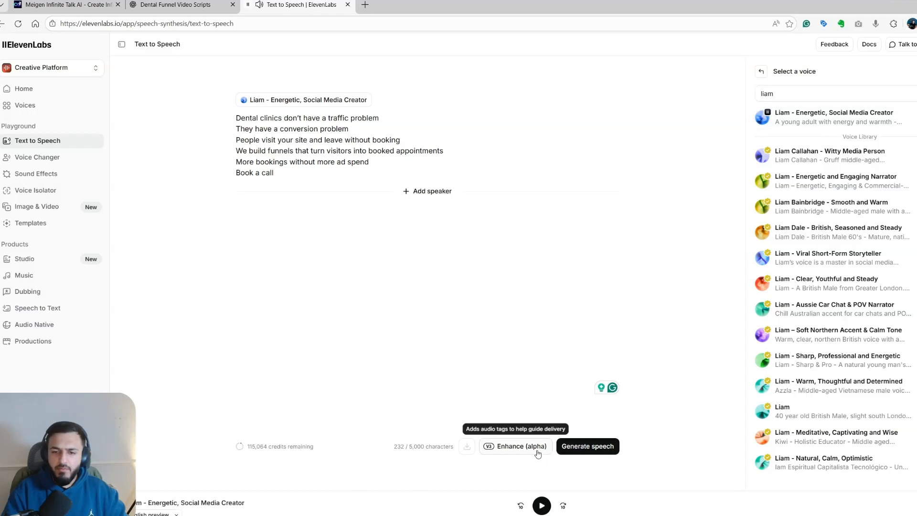
left_click(563, 450)
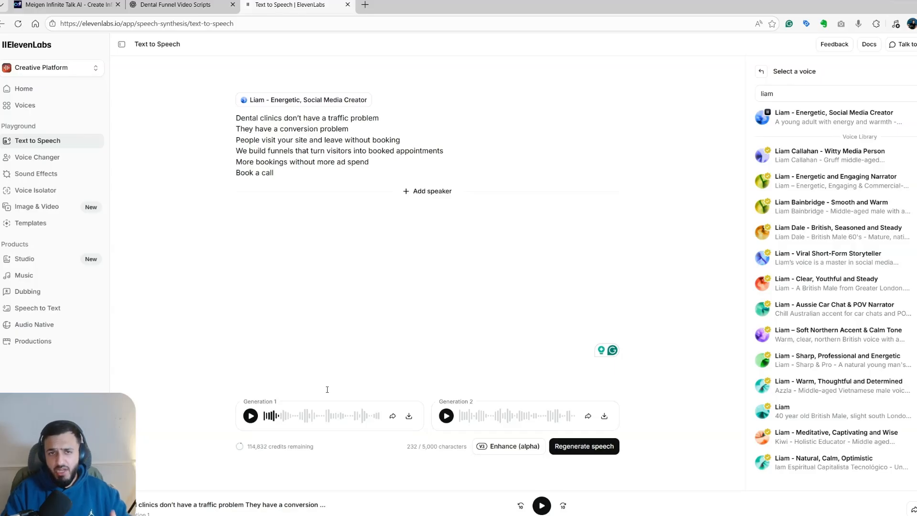
- Play part of Generation 1, download it as an MP3 file, and dismiss the download notice
left_click(251, 419)
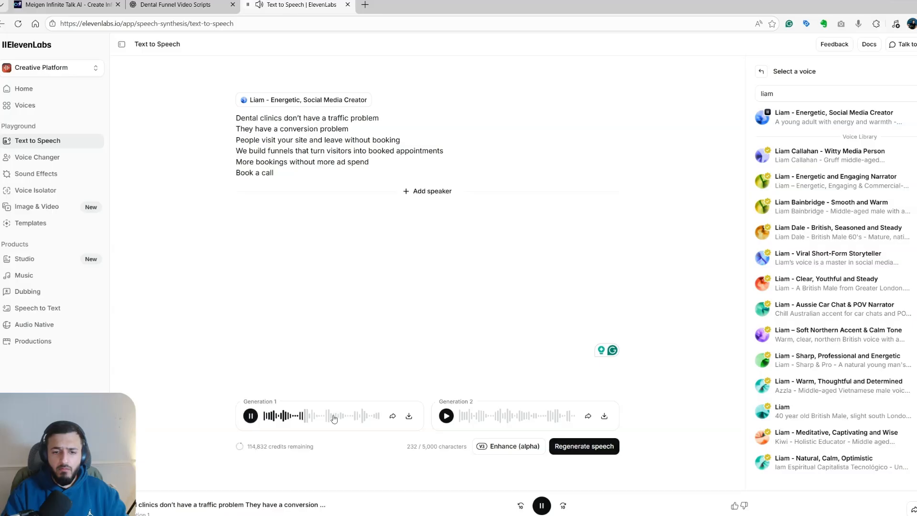
left_click(254, 420)
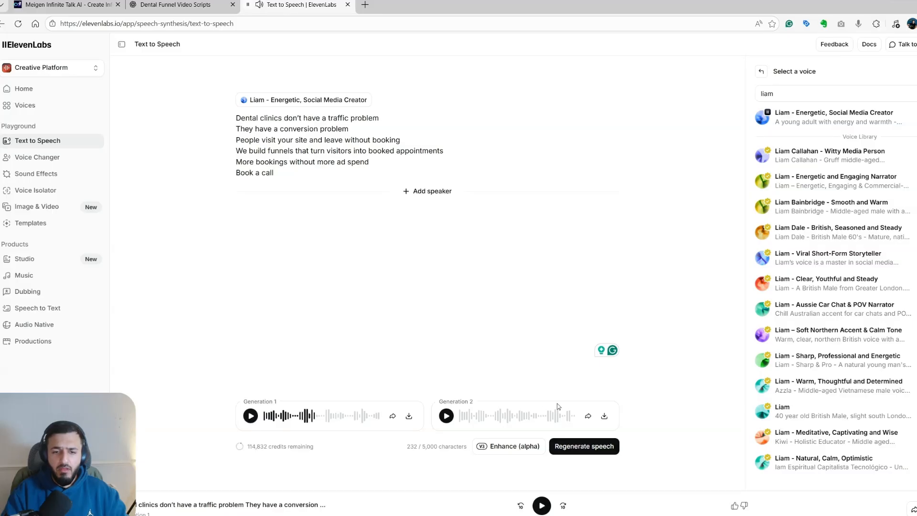
left_click(409, 416)
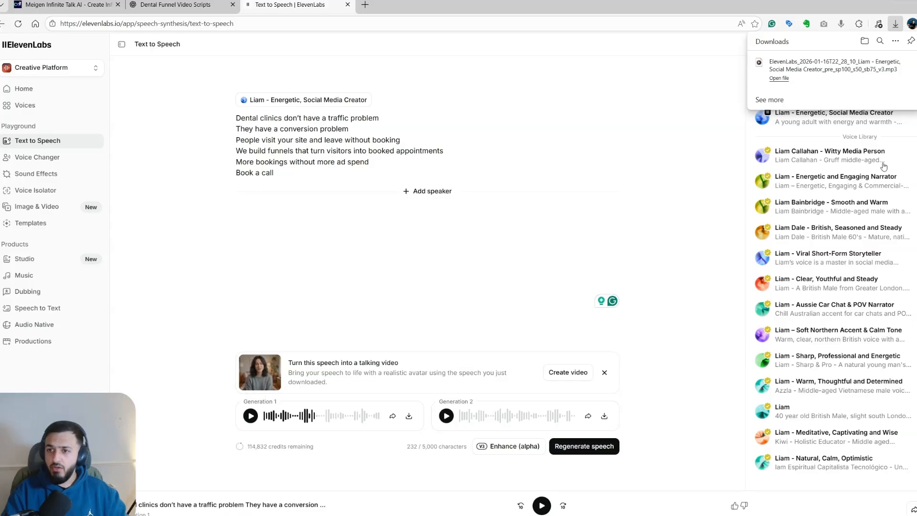
left_click(880, 128)
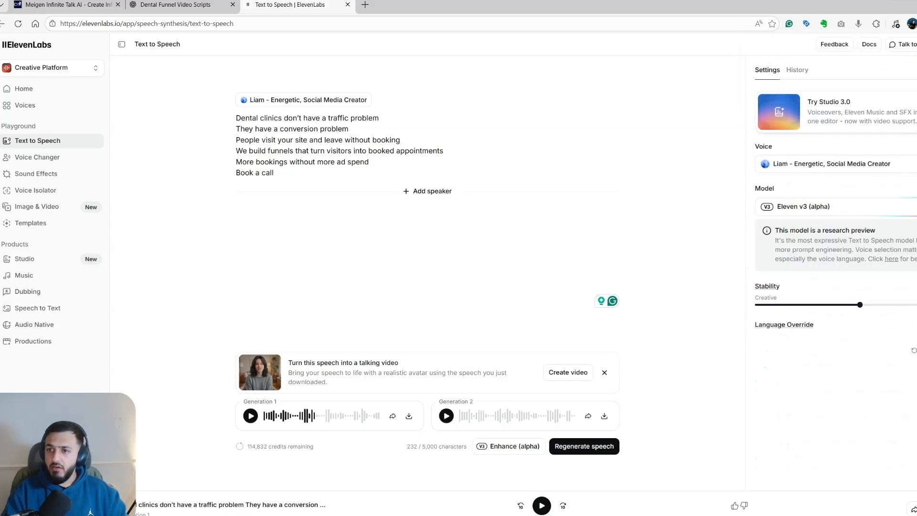
- Review the description and options of the "Liam - Energetic, Social Media Creator" voice in the voice list
left_click(799, 164)
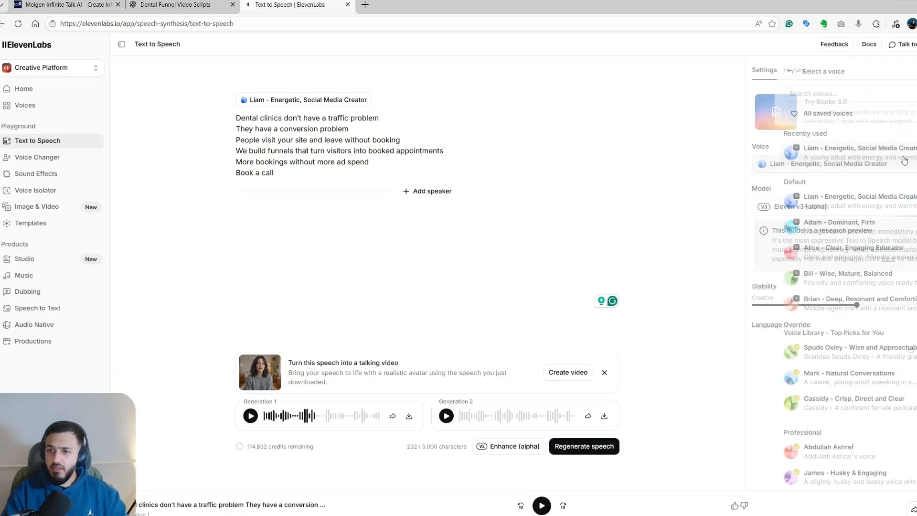
left_click(903, 153)
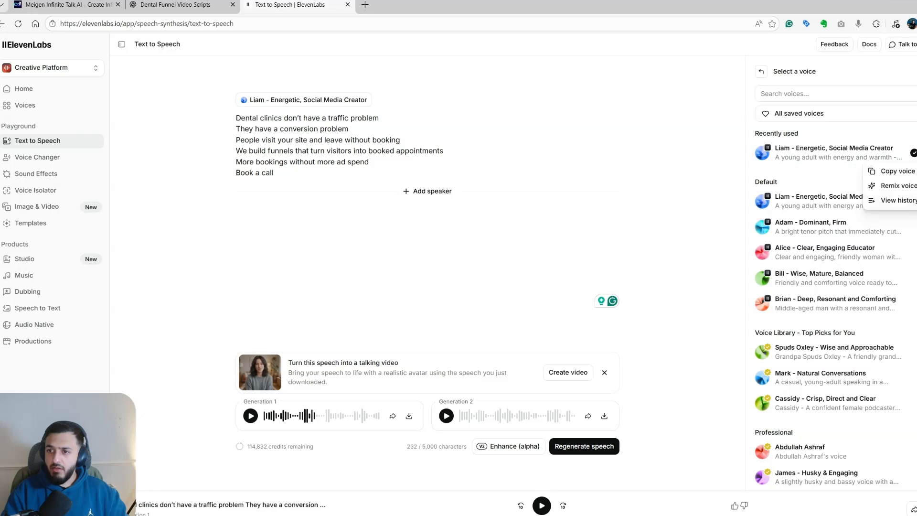
left_click(792, 171)
- Ask ChatGPT for a picture prompt of Liam, a warm, energetic American social media creator, natural and realistic, looking at the camera as if shooting a video
left_click(175, 4)
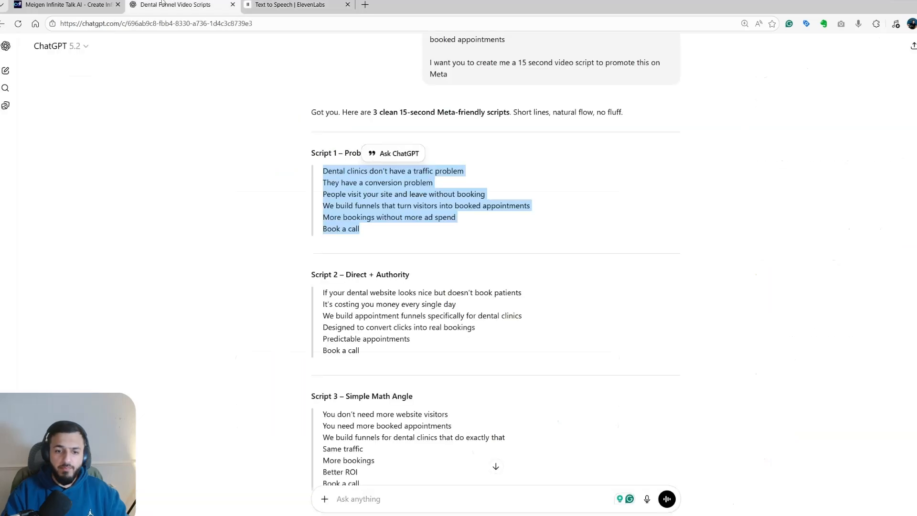
left_click(366, 508)
type("Givem")
type("e a pro")
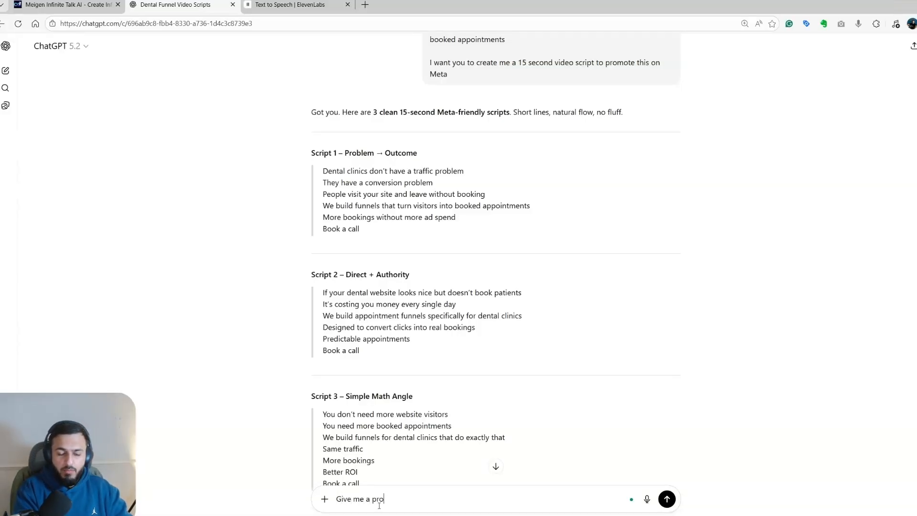
type("mpt to create a picture of a dude c")
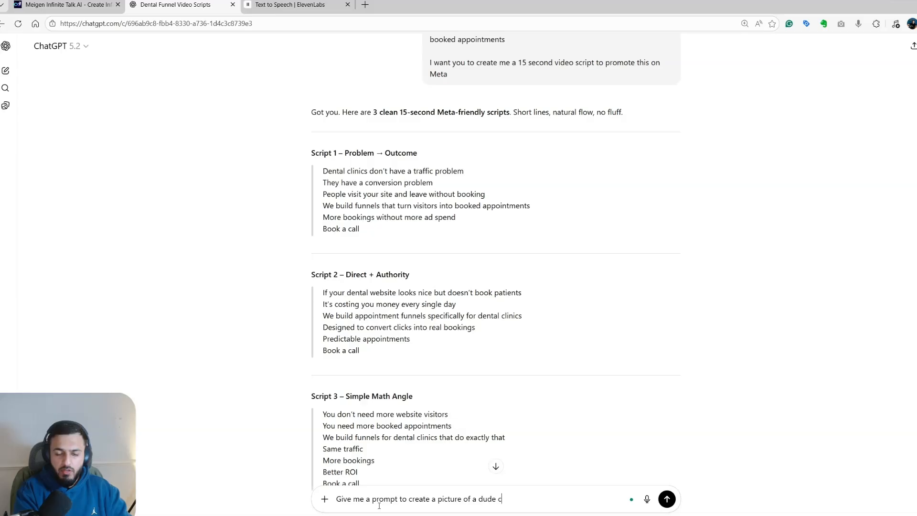
type("alled Liam a social me")
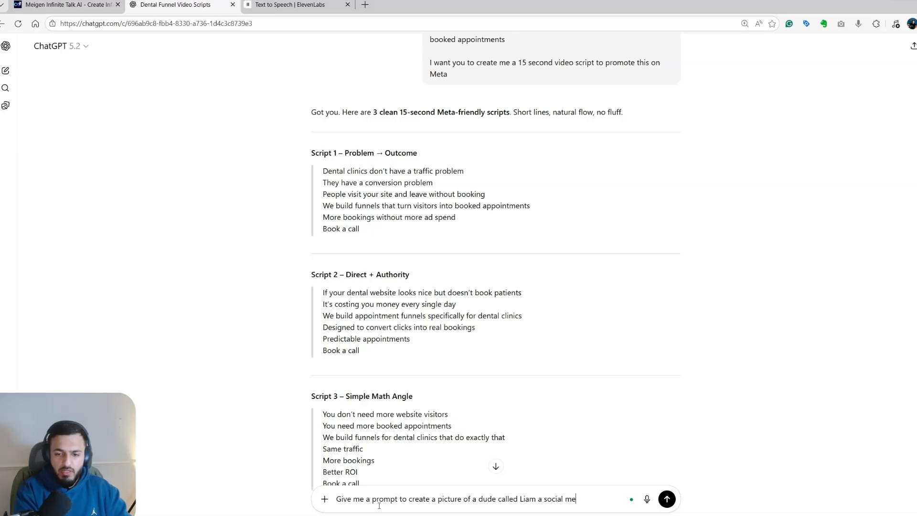
type("dia creator with warmth and energ")
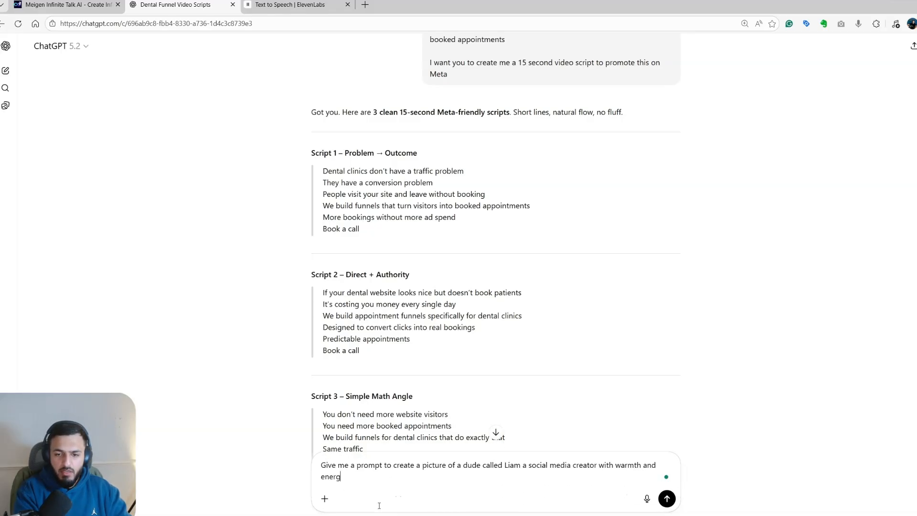
type("y American dude,")
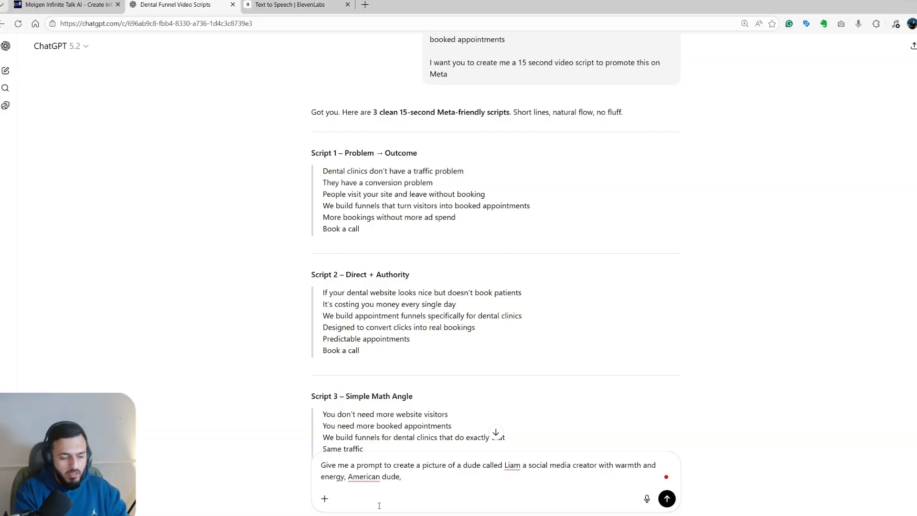
type(" it needs to look ver")
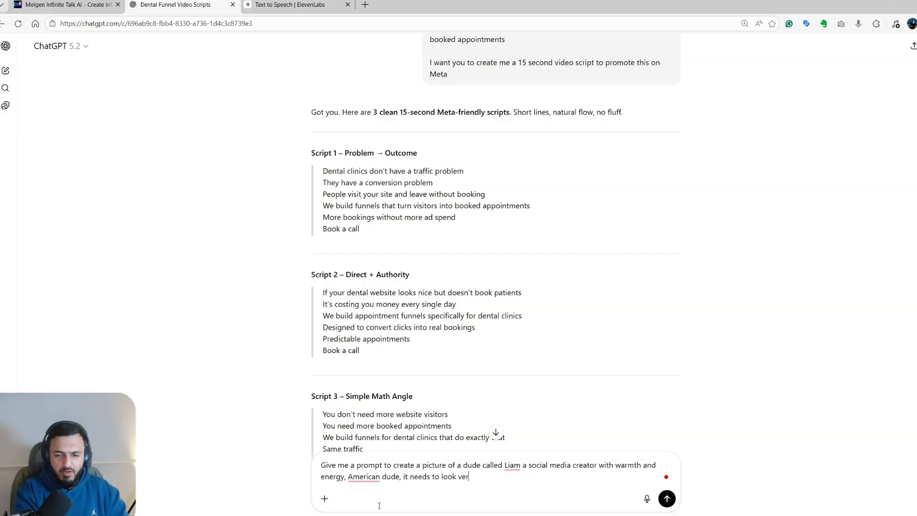
type("y natural and r")
type("ealsiti")
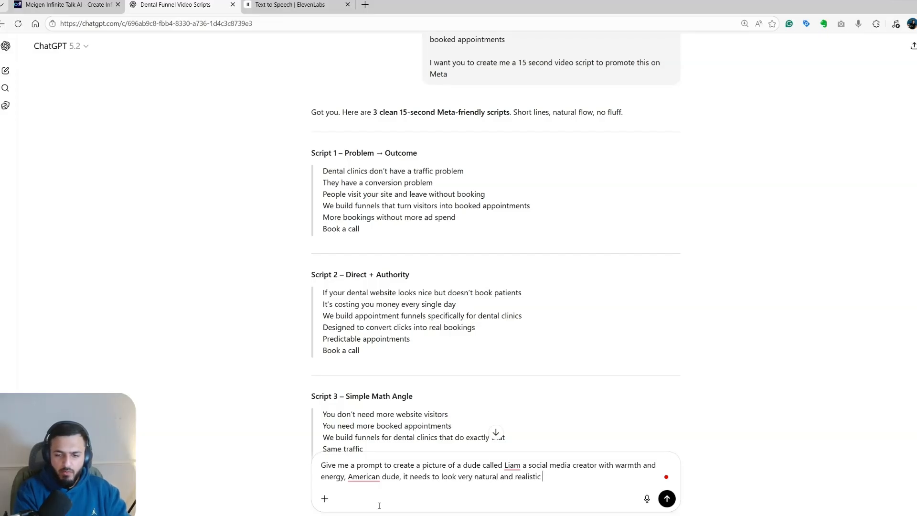
type("looking a")
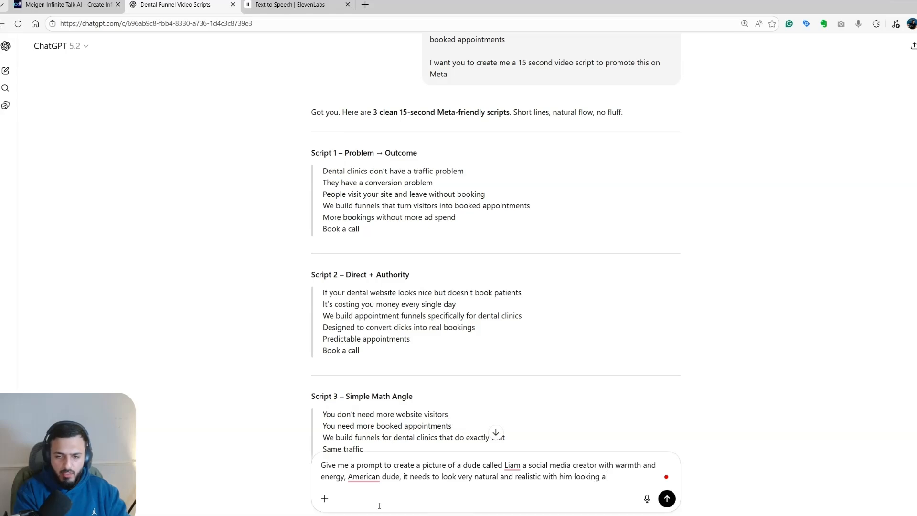
type("t the camera as if")
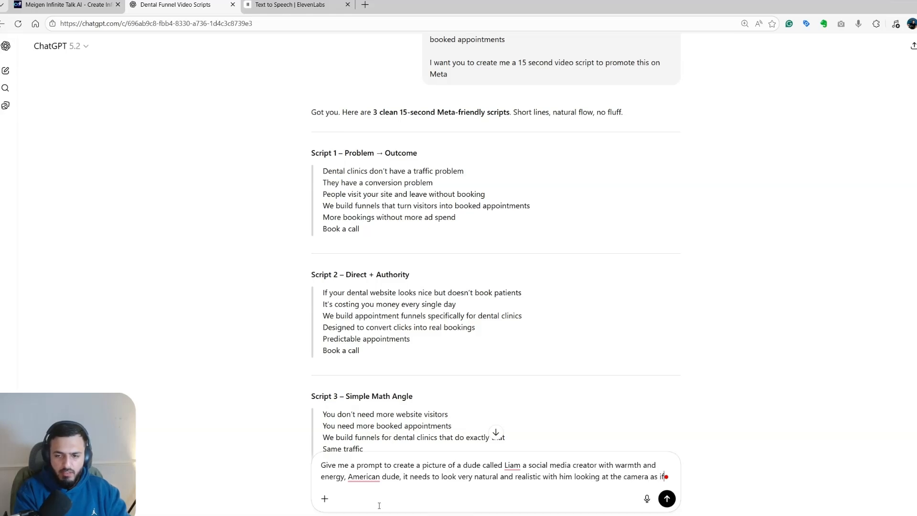
type(" he is shootinga ")
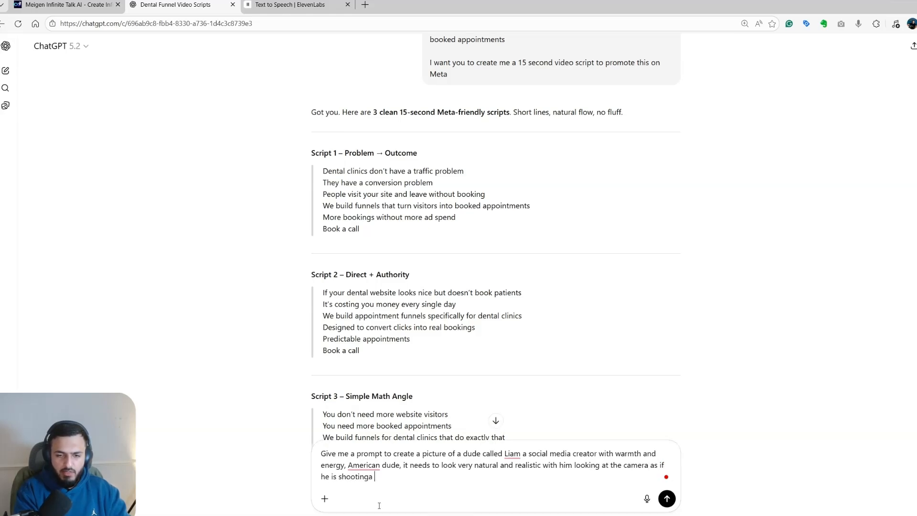
type("video")
key("Return")
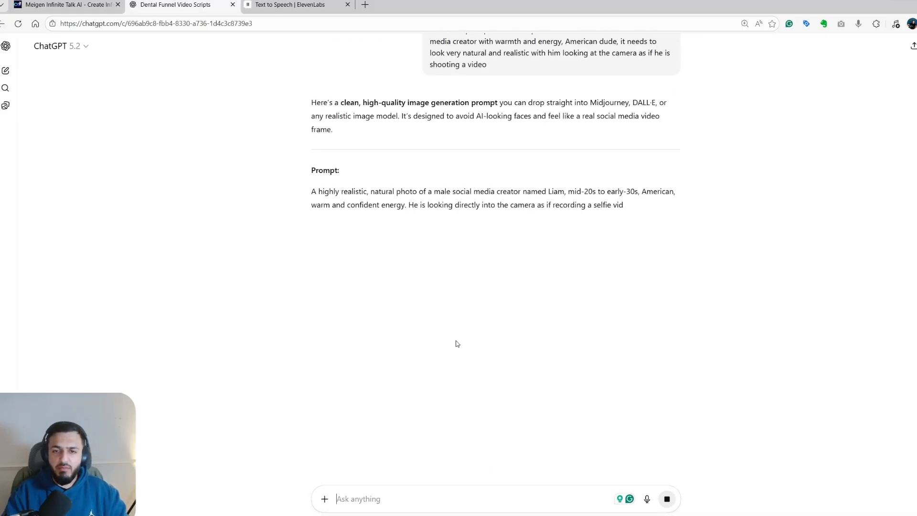
- Copy the generated image prompt and open Higgsfield's video creation page in a new browser tab
triple_click(396, 272)
key("ctrl+c")
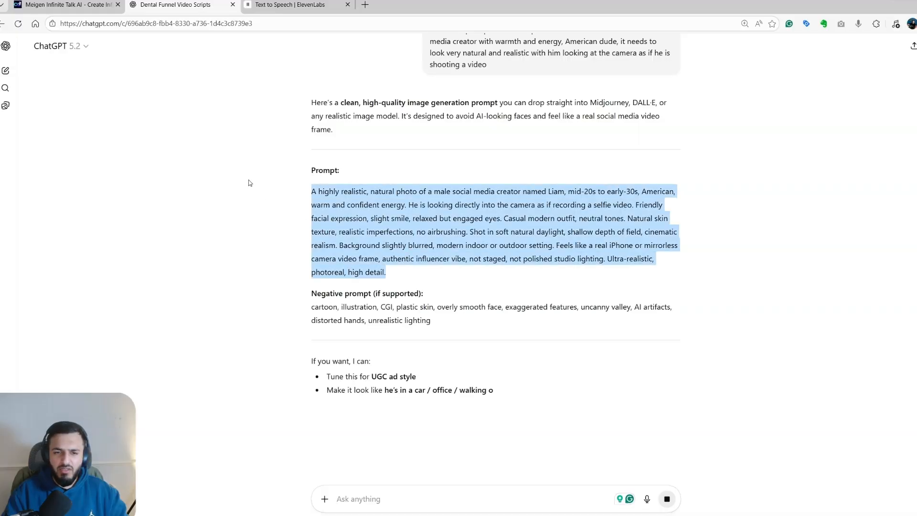
left_click(365, 5)
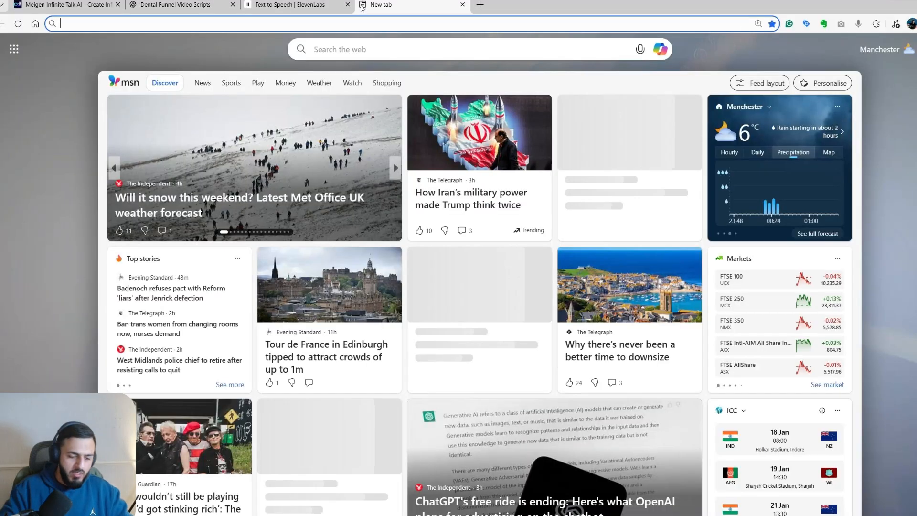
type("higgs")
key("Return")
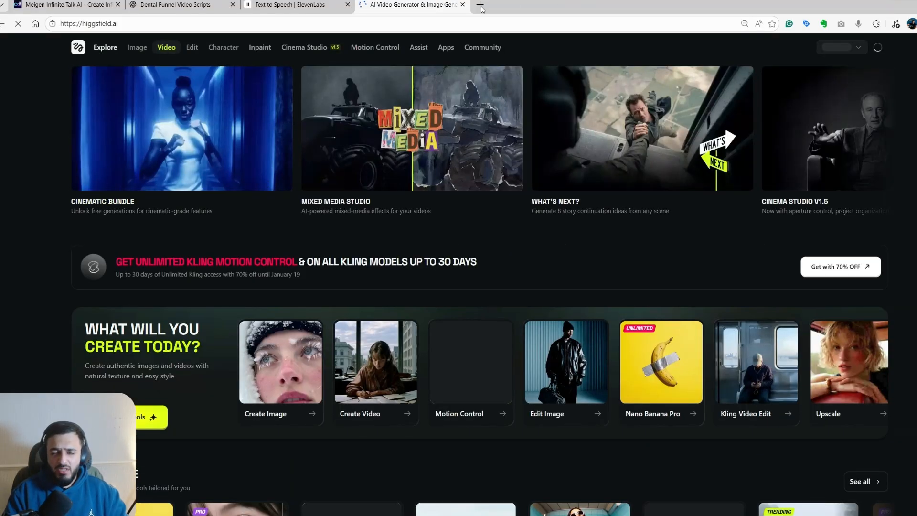
left_click(230, 132)
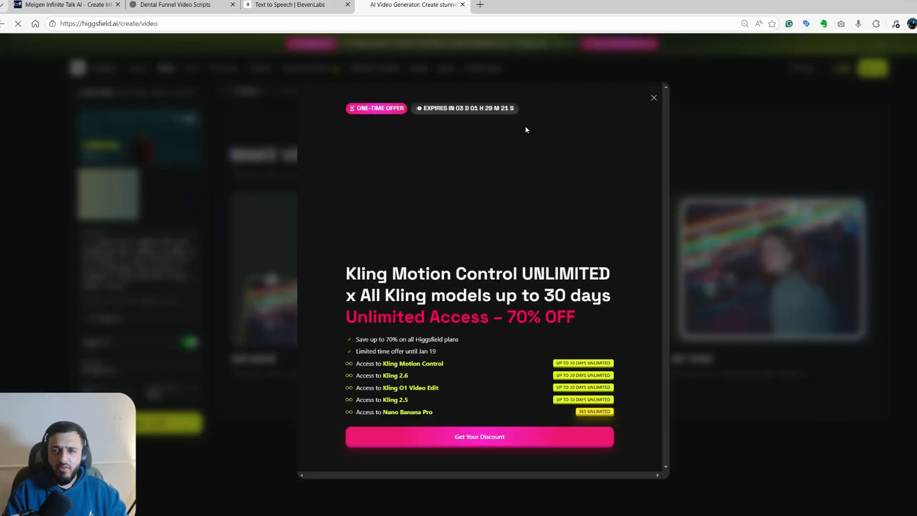
- Open Higgsfield's image generator and replace the existing reference image and prompt with the copied Liam image prompt
left_click(654, 99)
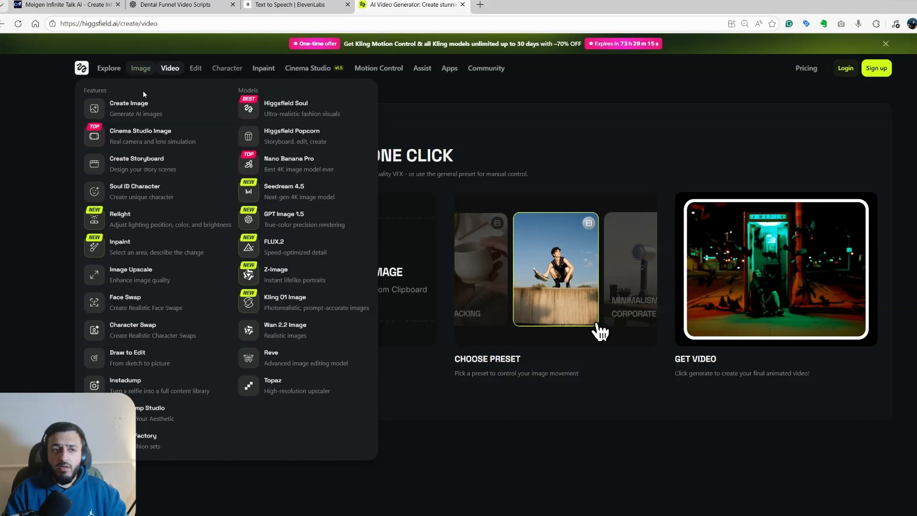
left_click(146, 77)
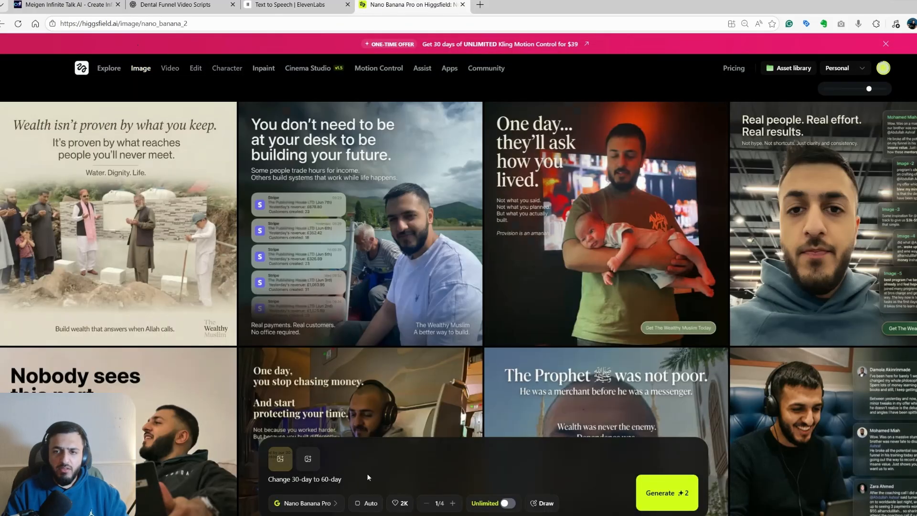
key("BackSpace")
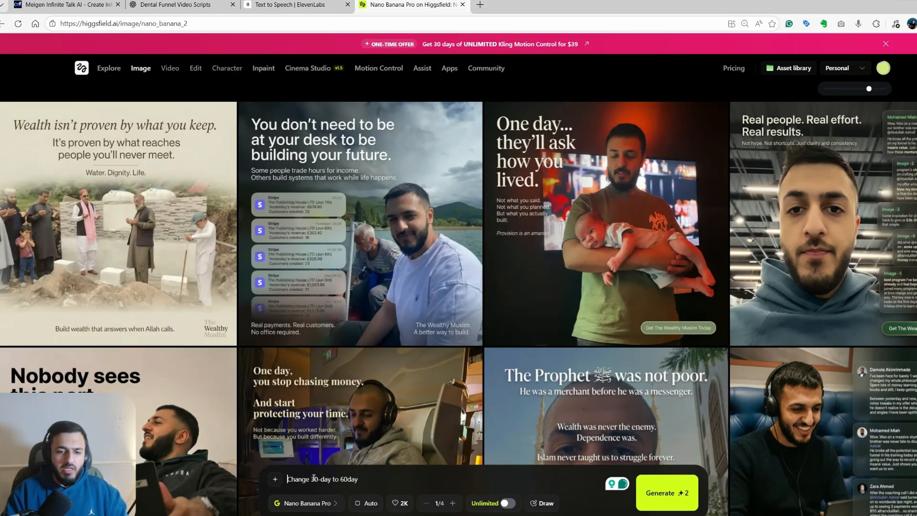
key("ctrl+a")
left_click(331, 484)
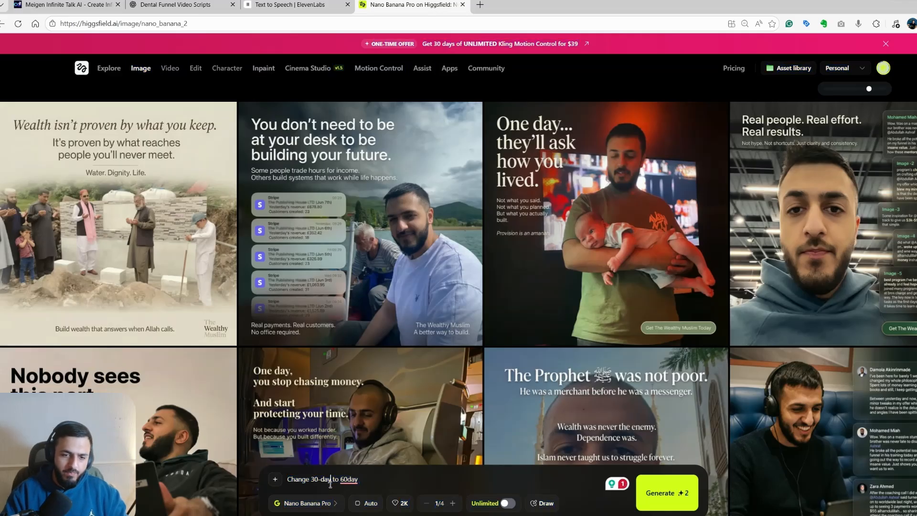
key("ctrl+a")
key("ctrl+v")
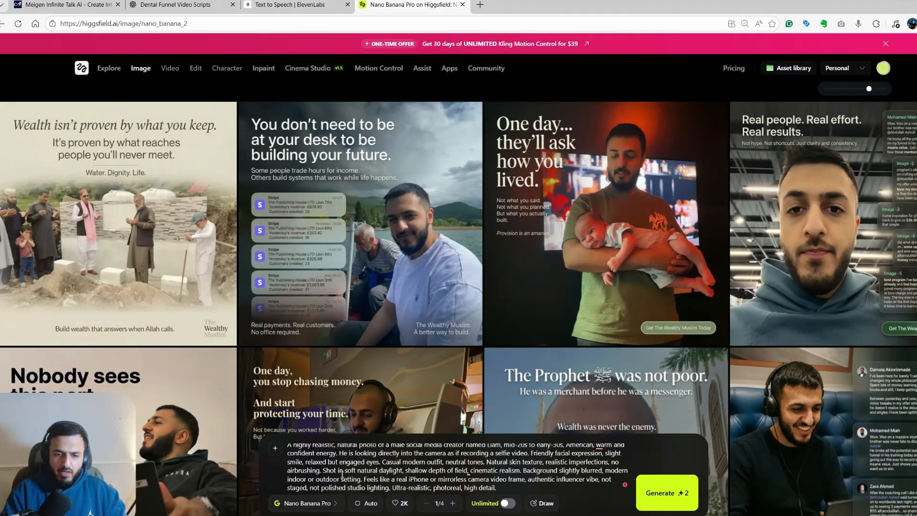
- Set the image aspect ratio to 9:16 and generate the portrait with Nano Banana Pro
left_click(365, 503)
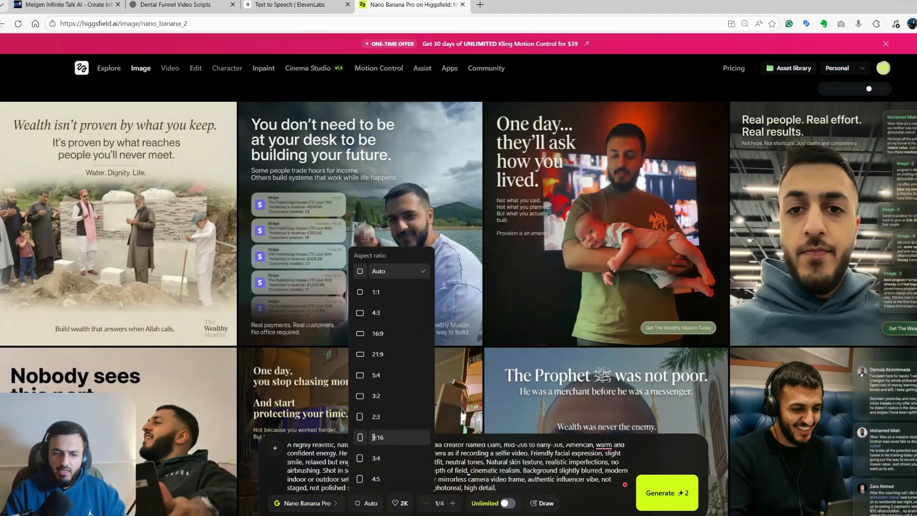
left_click(374, 437)
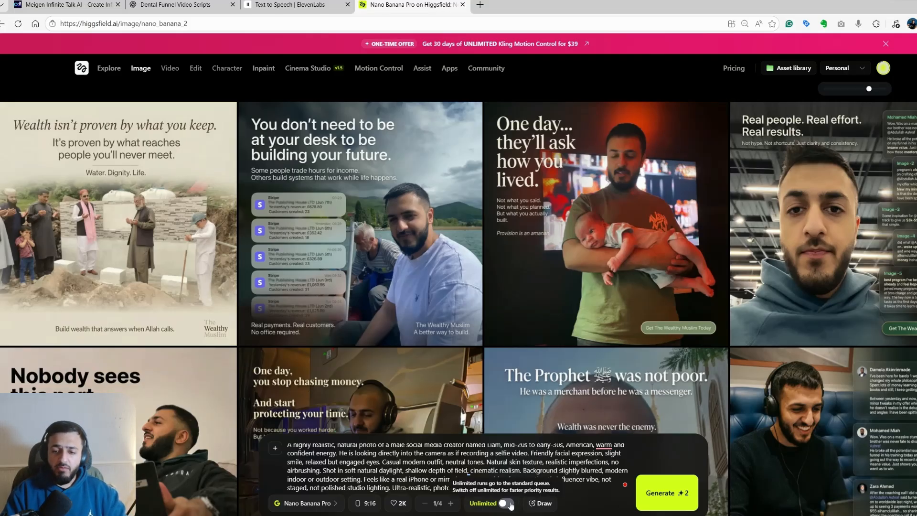
left_click(651, 497)
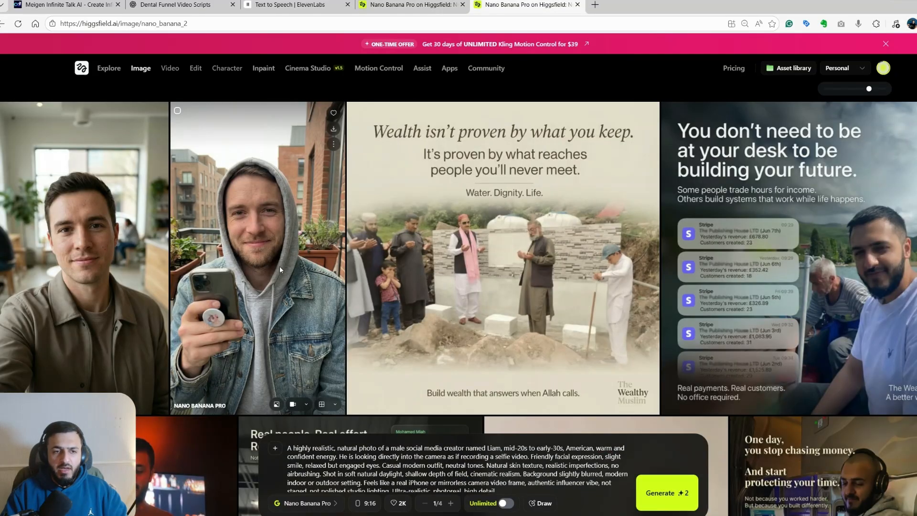
- View both generated portraits enlarged and download the one of the man in the collared overshirt in the café
left_click(248, 271)
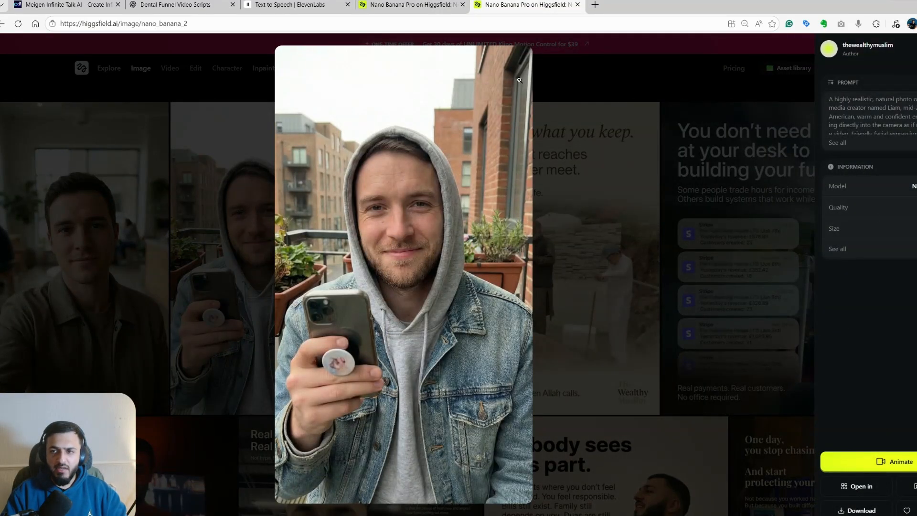
left_click(667, 88)
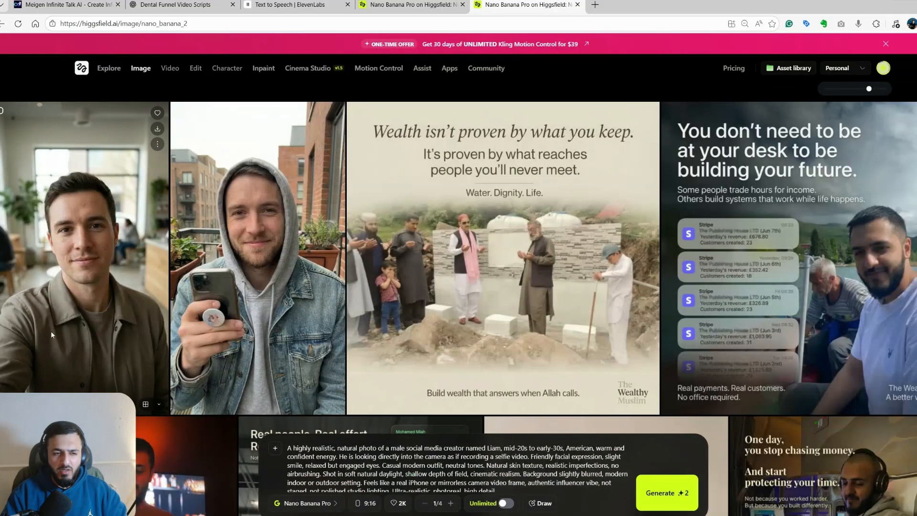
left_click(118, 222)
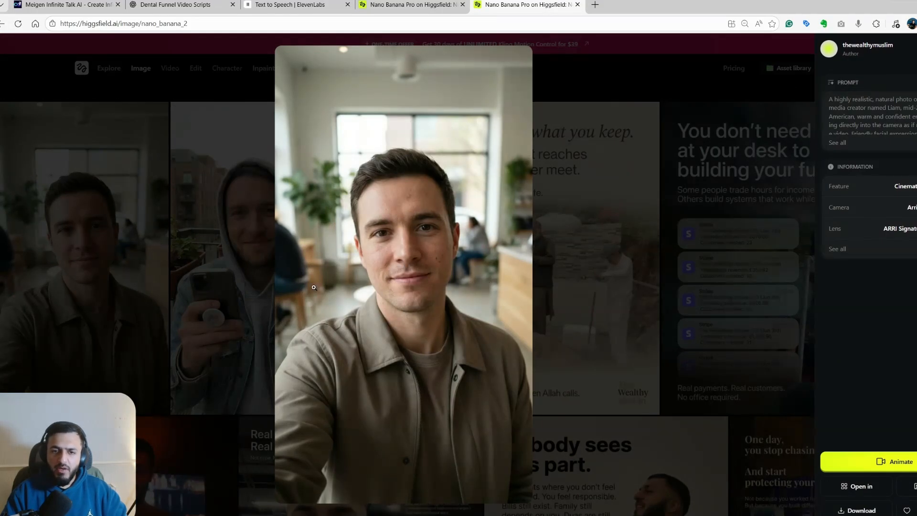
left_click(433, 246)
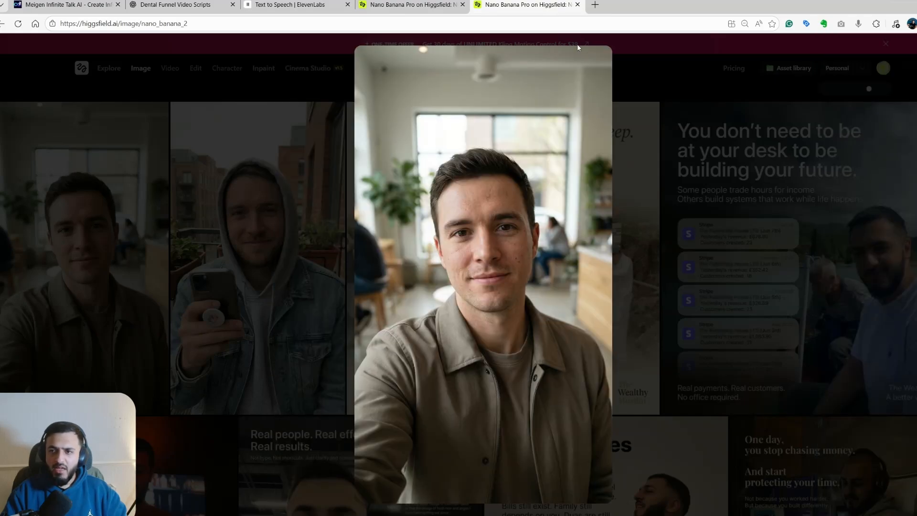
left_click(831, 69)
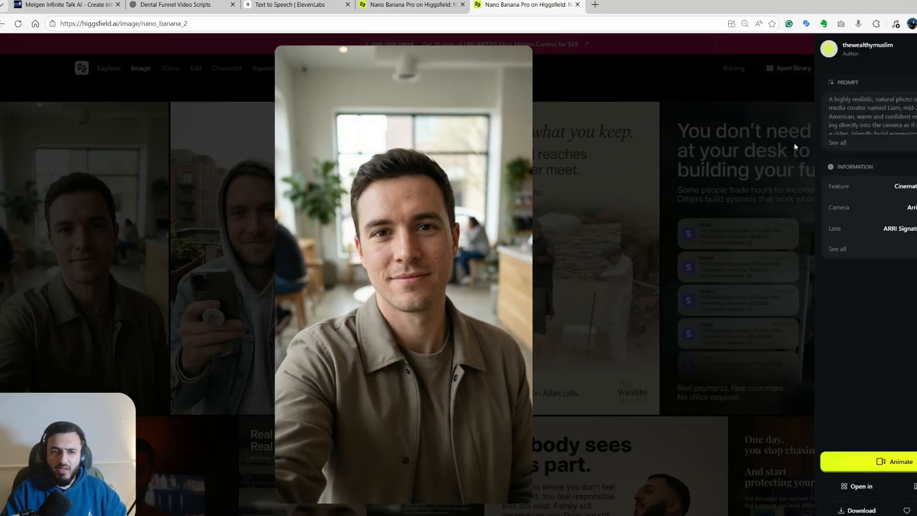
key("Escape")
mouse_move(161, 130)
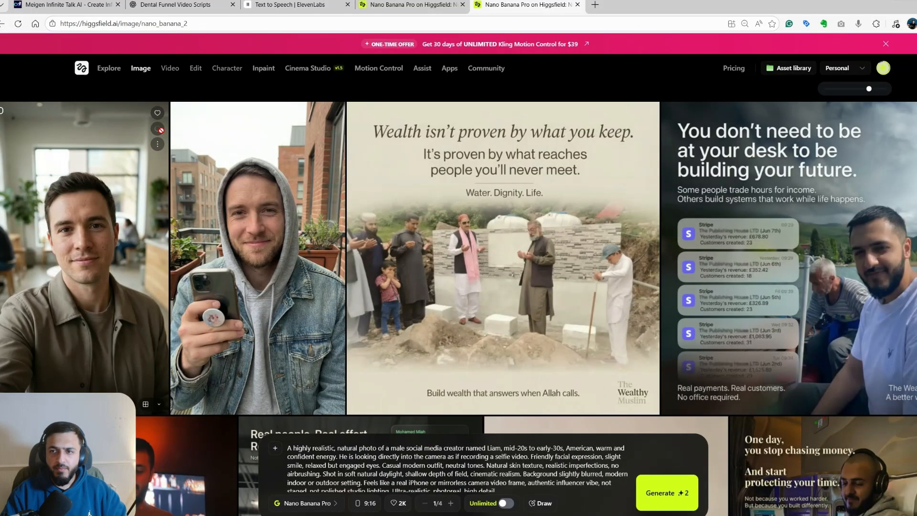
left_click(161, 130)
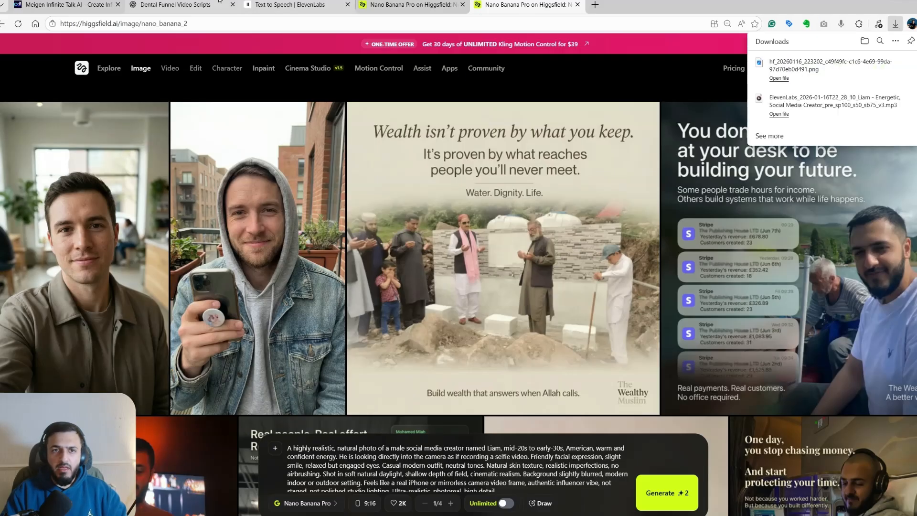
- Switch to InfiniteTalk's Image To Video generator and upload the downloaded portrait and the ElevenLabs voiceover audio
left_click(277, 4)
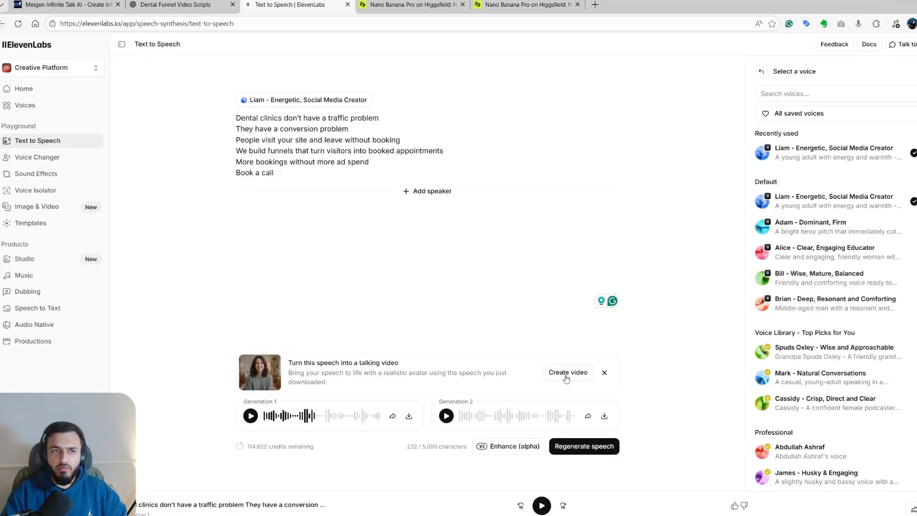
left_click(94, 8)
scroll(326, 271, "down", 1)
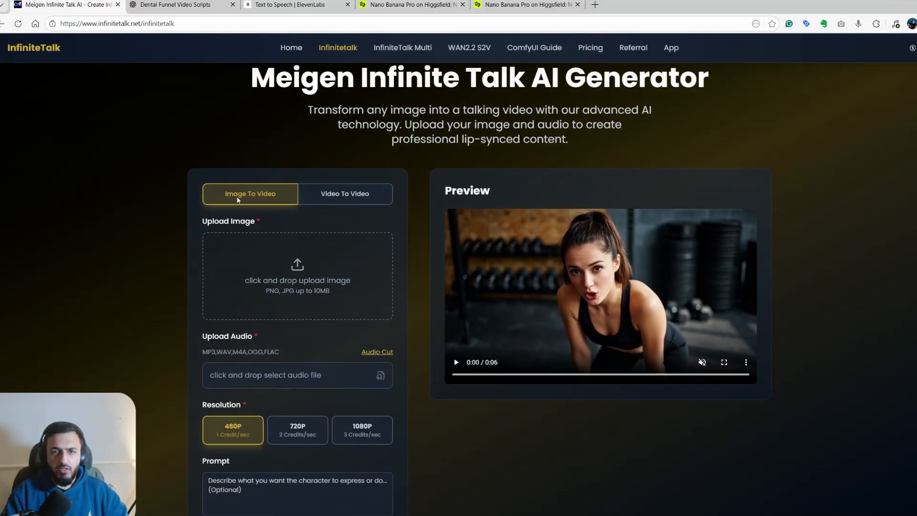
left_click(299, 284)
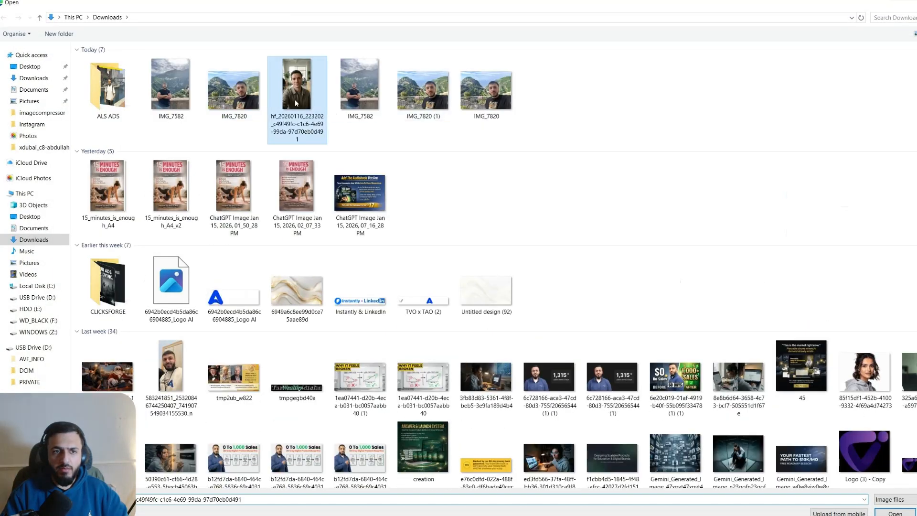
double_click(297, 95)
left_click(287, 377)
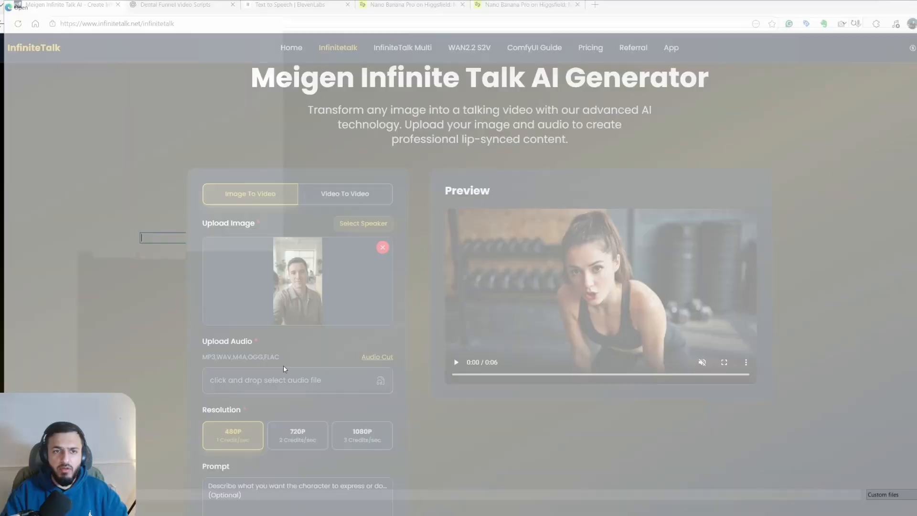
double_click(171, 96)
- Enter the prompt "Shooting an ad, must be positive and high energy, no unnatural hand movements" and generate the video
scroll(331, 344, "down", 2)
scroll(295, 342, "down", 2)
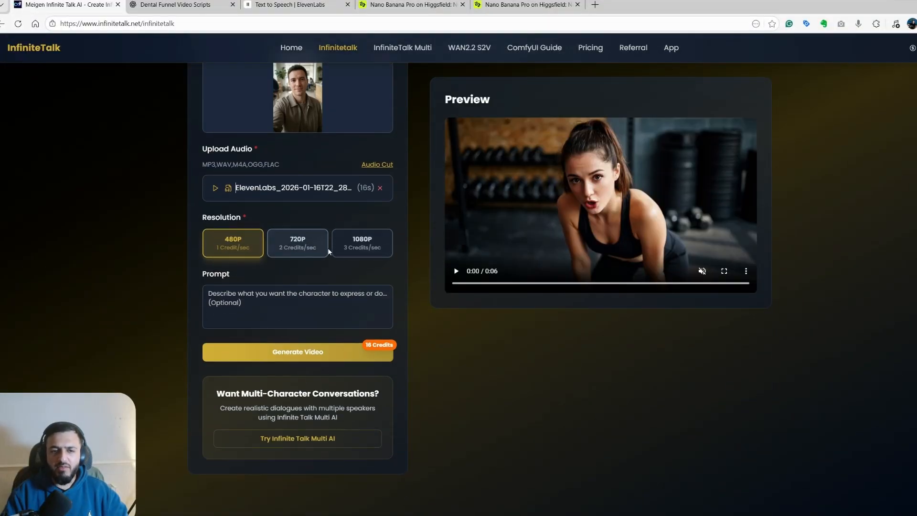
left_click(267, 303)
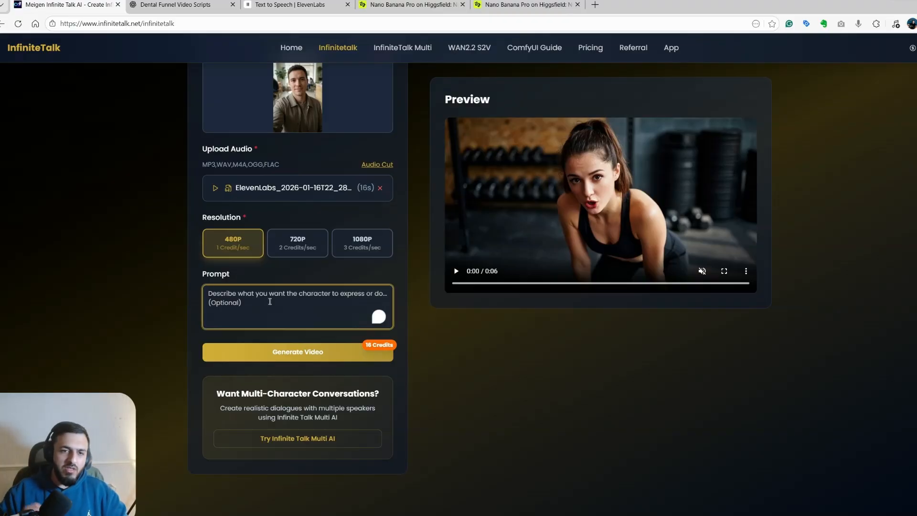
type("Al")
key("BackSpace")
key("BackSpace")
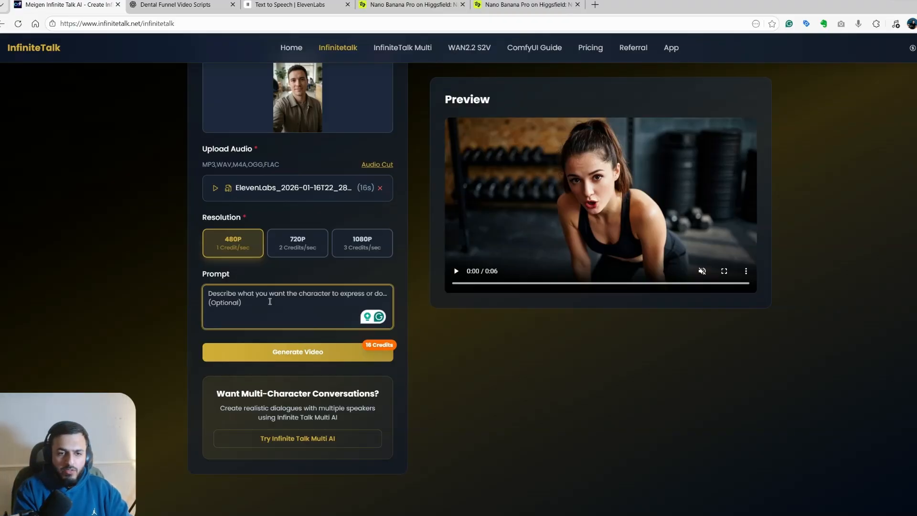
type("Shooting a")
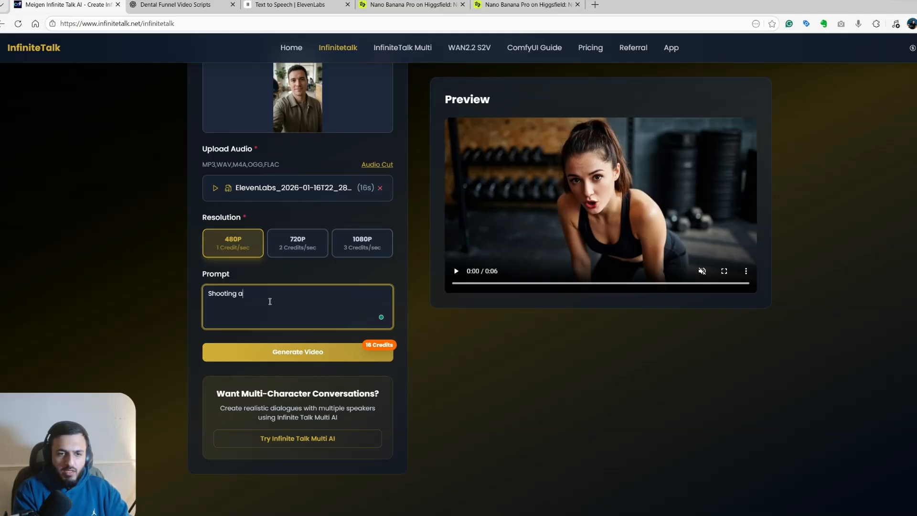
type("n ad, must be positive and high energu")
type(", no unnatural hand movements")
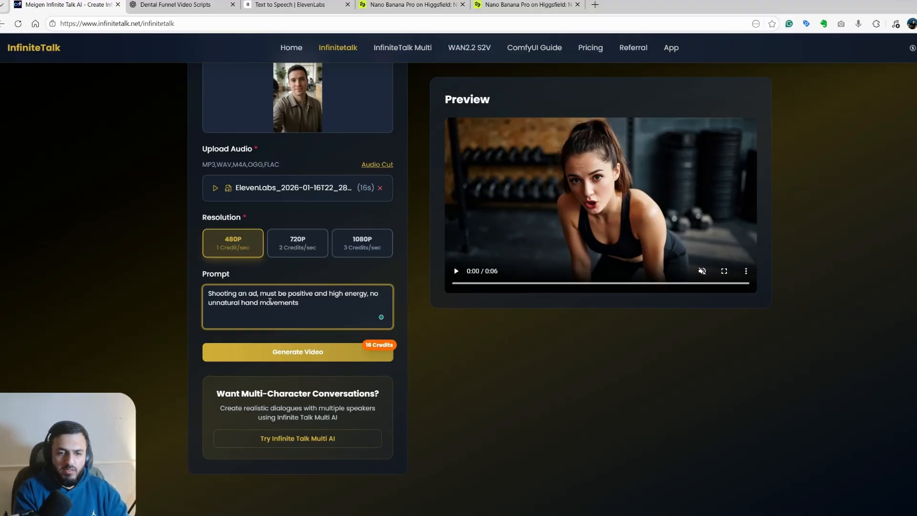
left_click(301, 352)
scroll(452, 322, "up", 3)
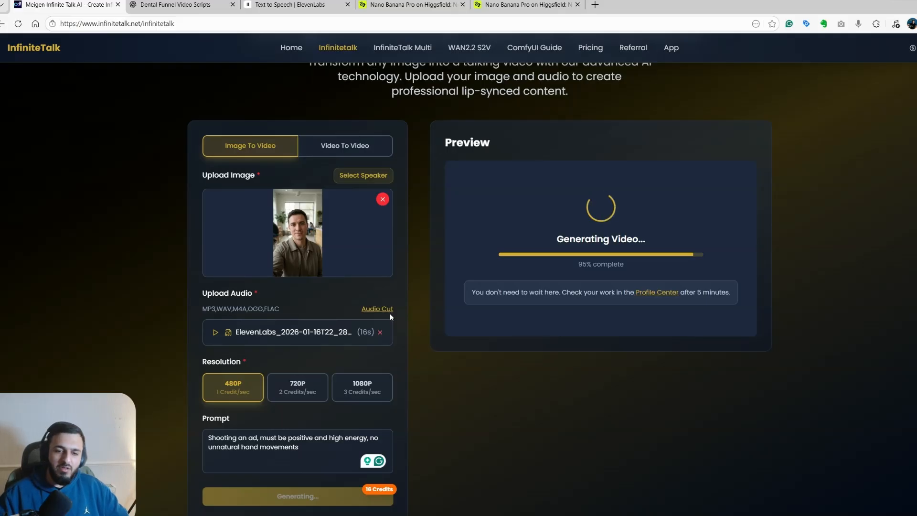
- Open the Windows Calculator and divide 800 by 120
key("super")
type("cal")
key("Return")
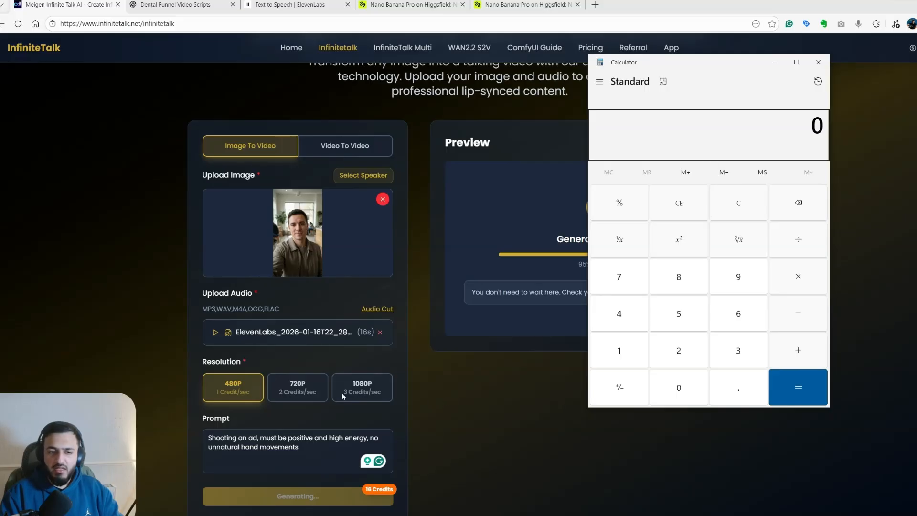
type("800")
left_click(803, 245)
left_click(618, 360)
left_click(674, 354)
left_click(682, 383)
left_click(791, 381)
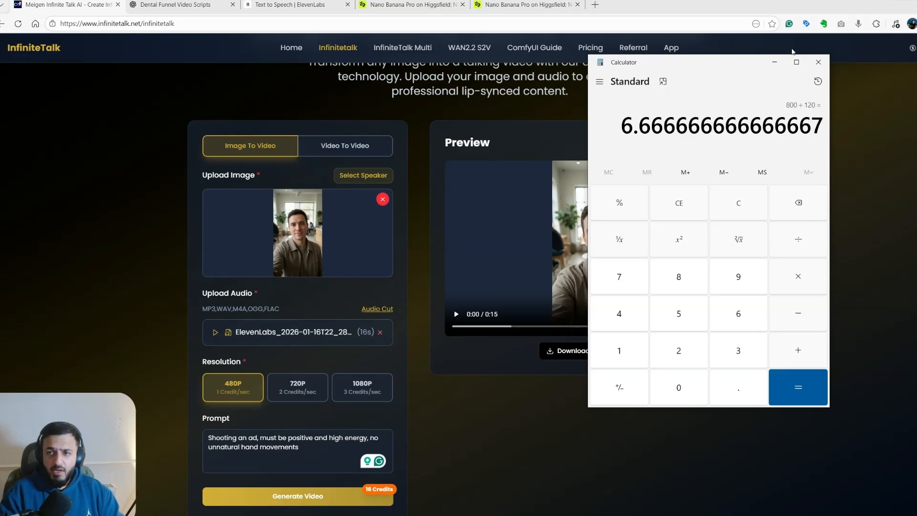
- Minimize the calculator and download the finished talking avatar video
left_click(775, 62)
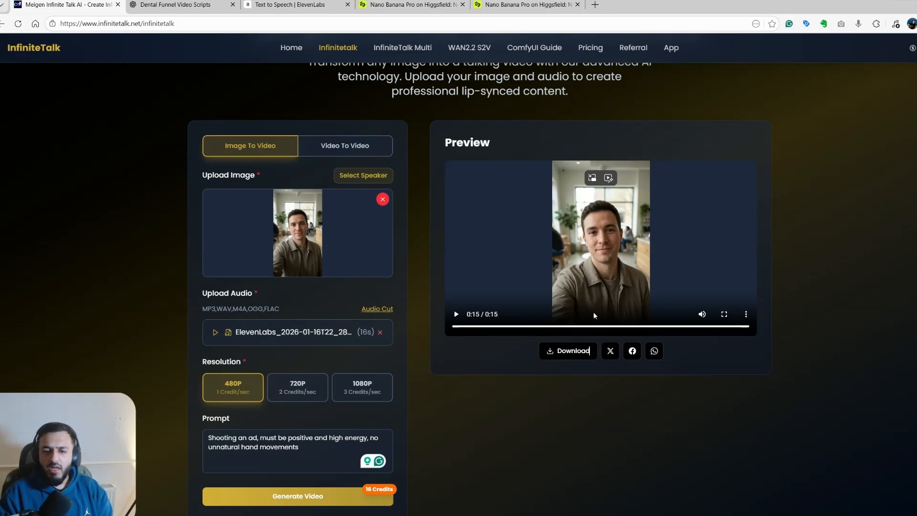
left_click(569, 351)
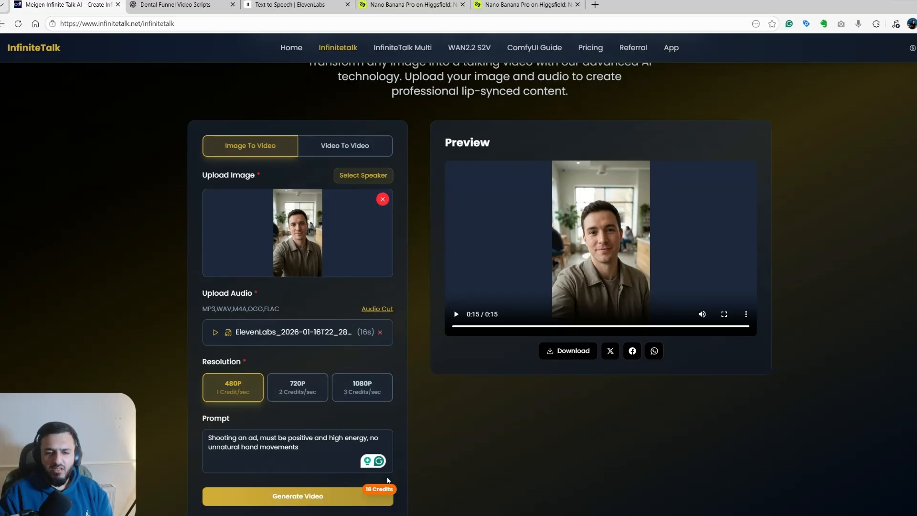
- Bring the calculator back, clear it and divide 800 by 15
key("alt+Tab")
left_click(741, 214)
left_click(689, 273)
left_click(696, 378)
left_click(696, 378)
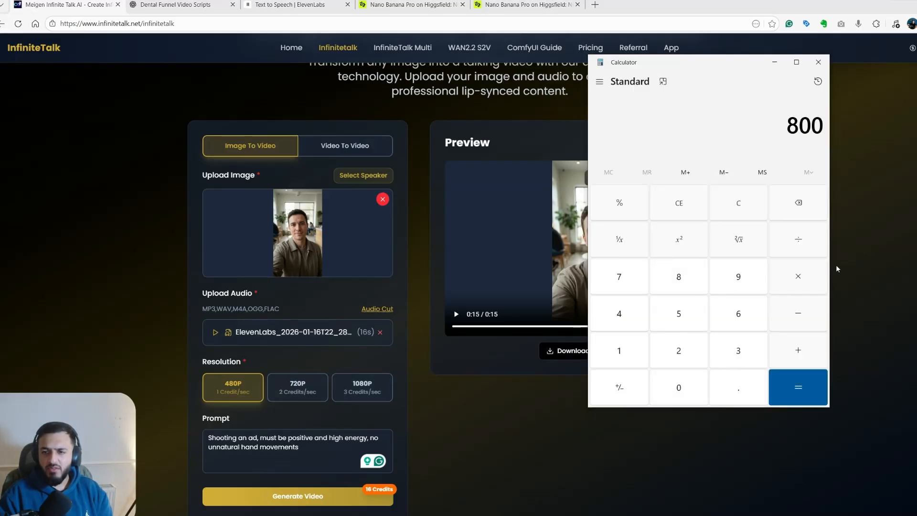
left_click(800, 245)
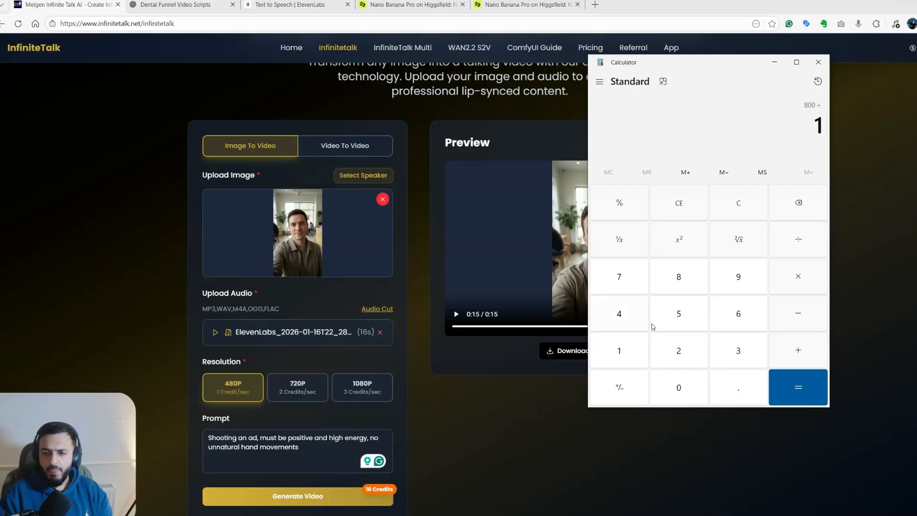
left_click(636, 351)
left_click(678, 314)
left_click(797, 387)
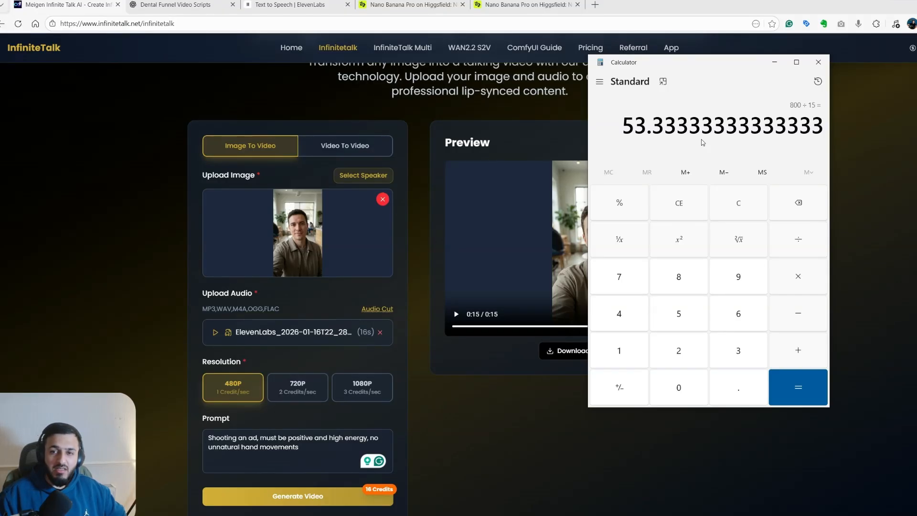
- Clear the calculator and multiply 120 by 50
left_click(743, 208)
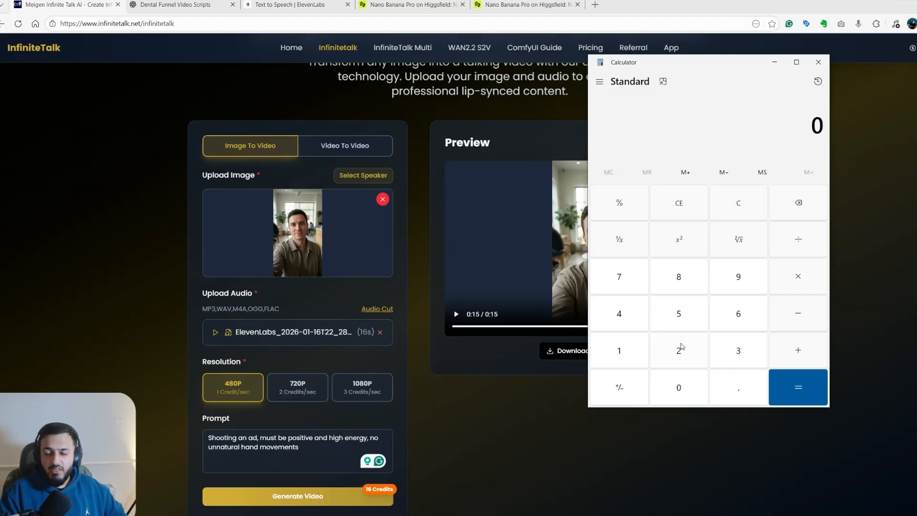
left_click(618, 356)
left_click(679, 354)
left_click(680, 383)
left_click(795, 286)
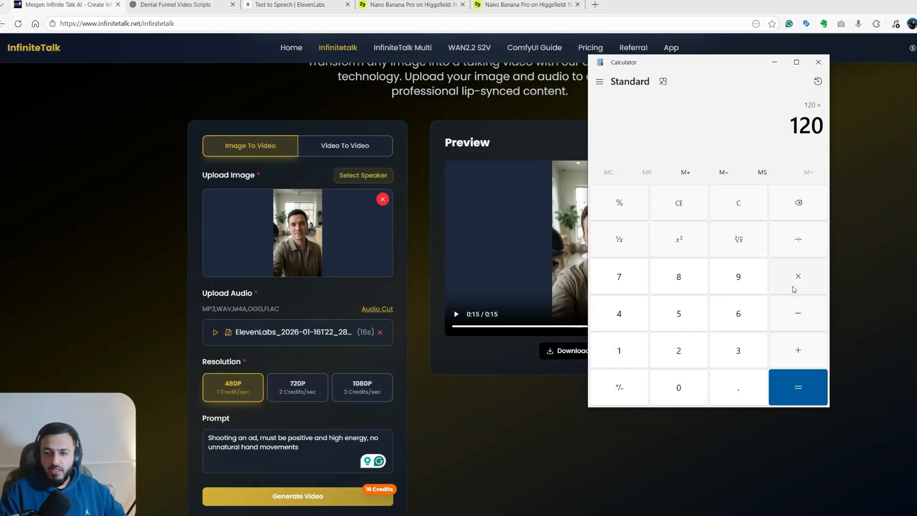
type("50")
left_click(818, 387)
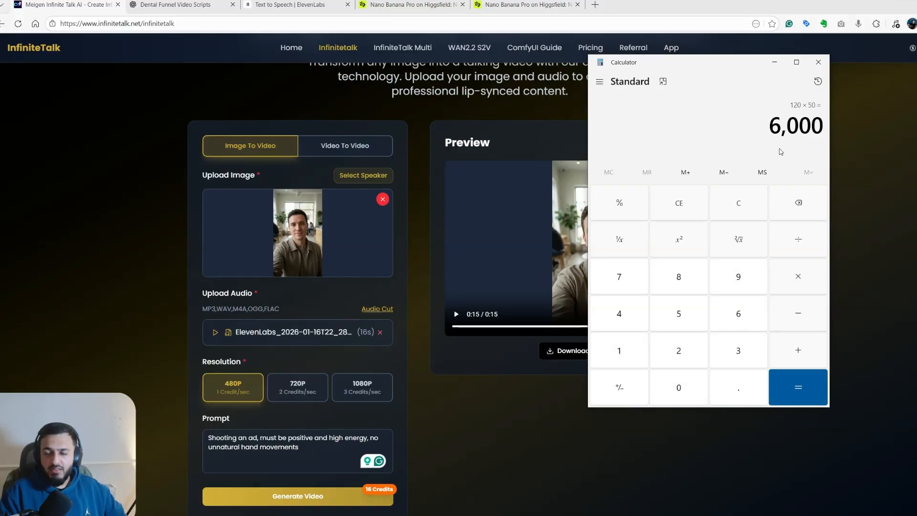
- Clear the calculator and divide 6000 by 800
left_click(748, 211)
left_click(739, 312)
double_click(686, 386)
left_click(685, 386)
left_click(794, 243)
left_click(695, 277)
left_click(688, 383)
left_click(688, 384)
left_click(798, 387)
- Multiply the quotient of the last division by 50
left_click(800, 275)
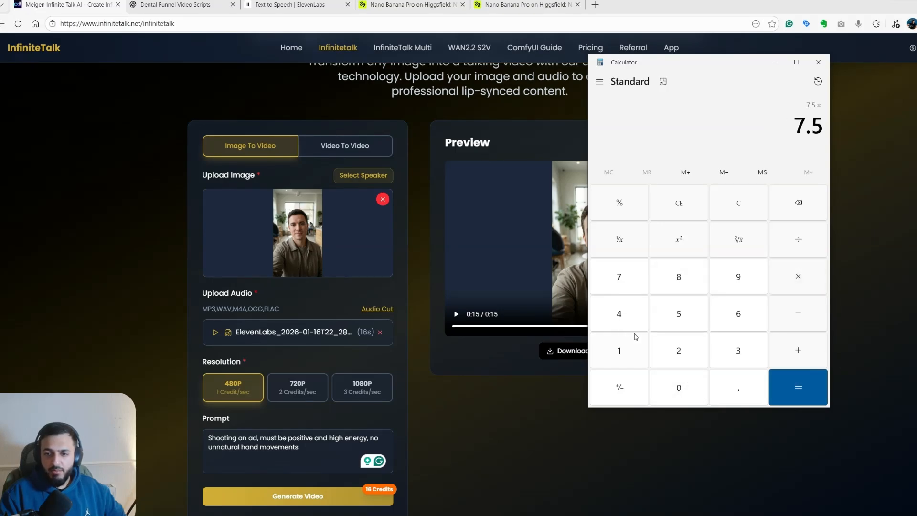
left_click(692, 318)
left_click(683, 385)
left_click(777, 383)
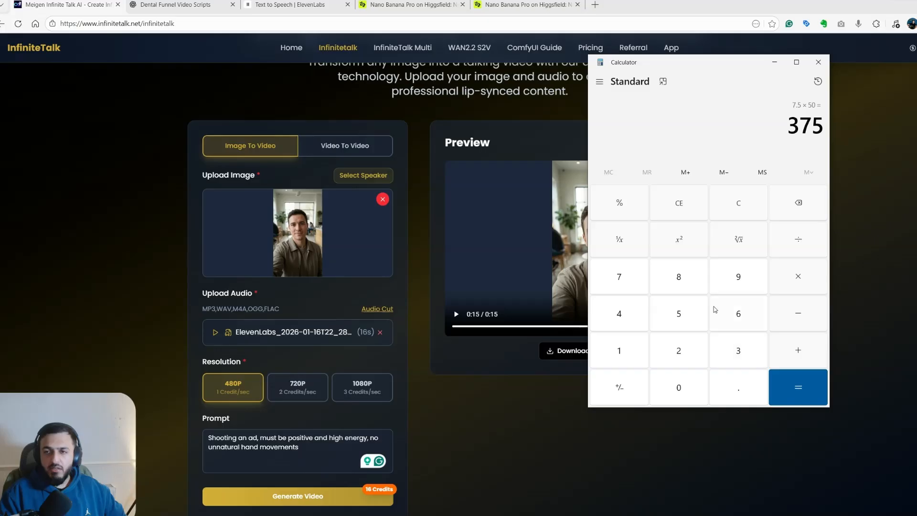